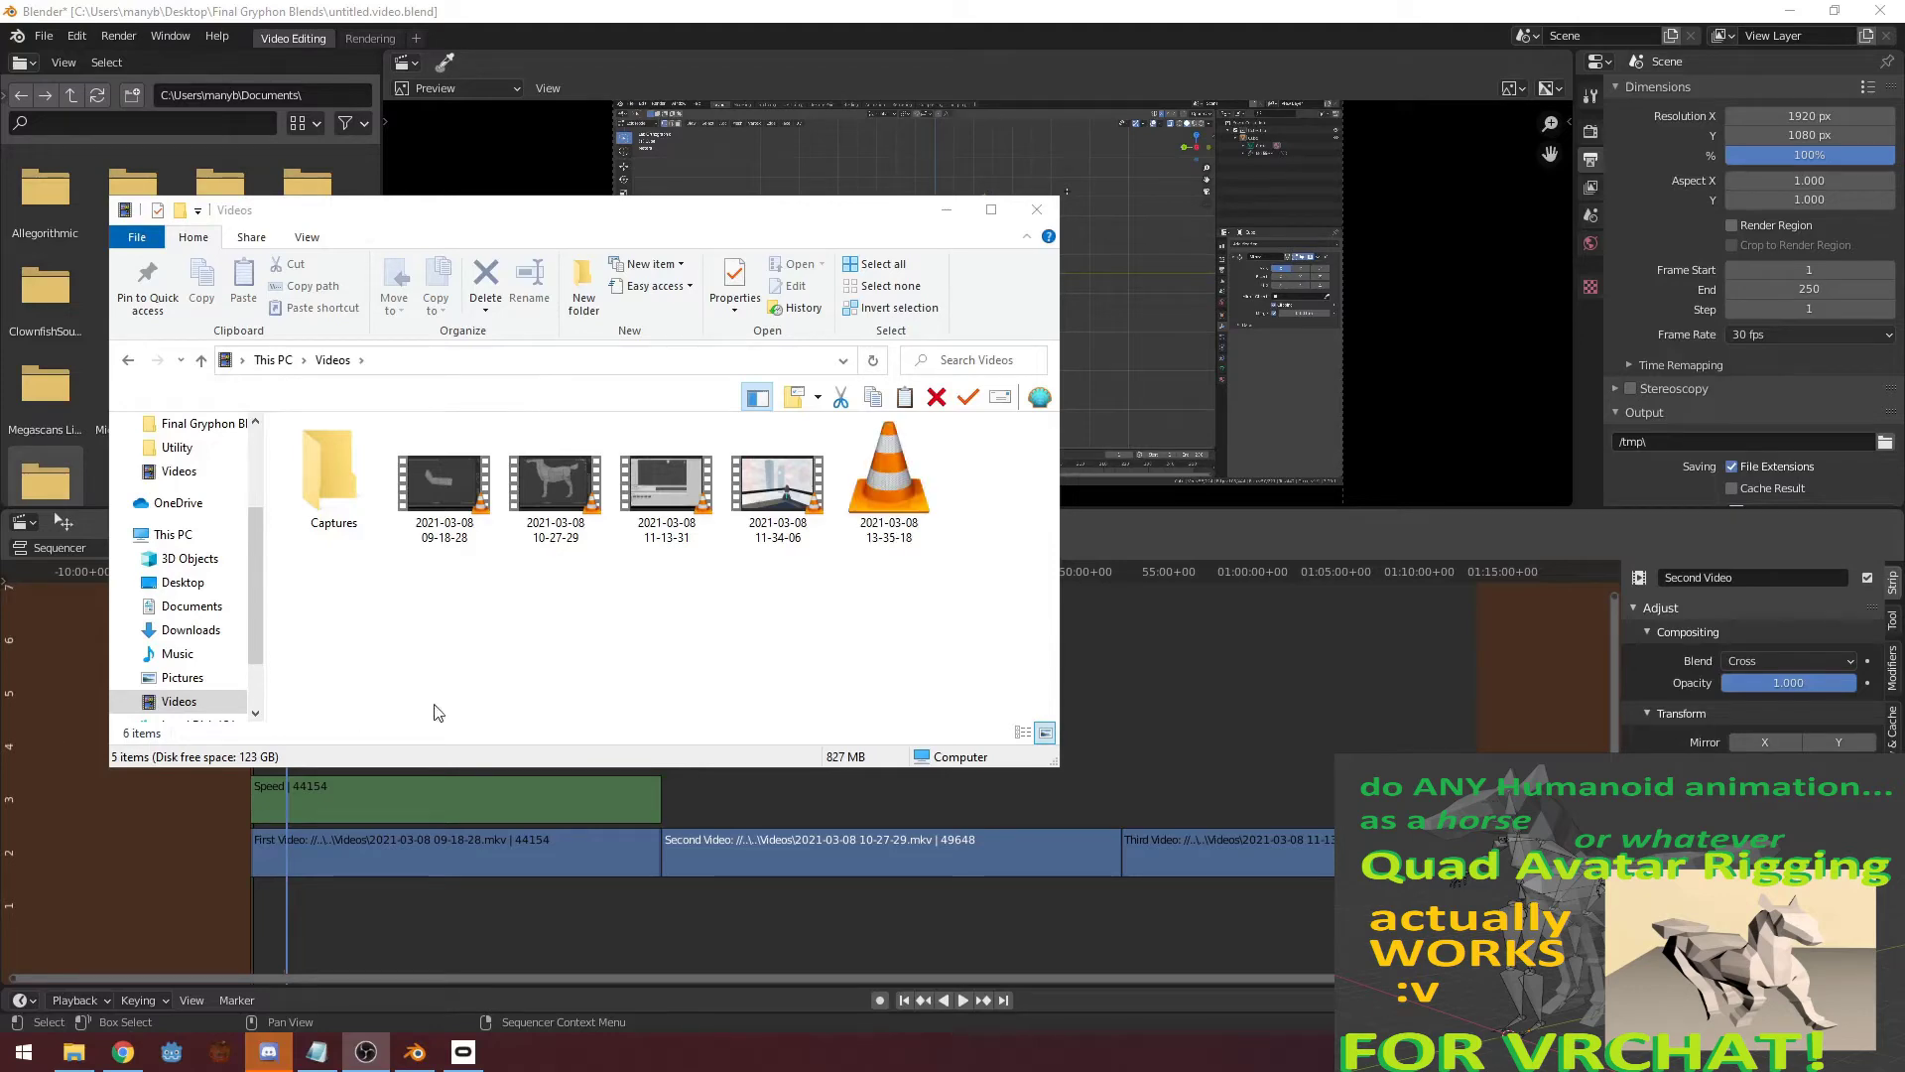
pyautogui.doubleClick(458, 504)
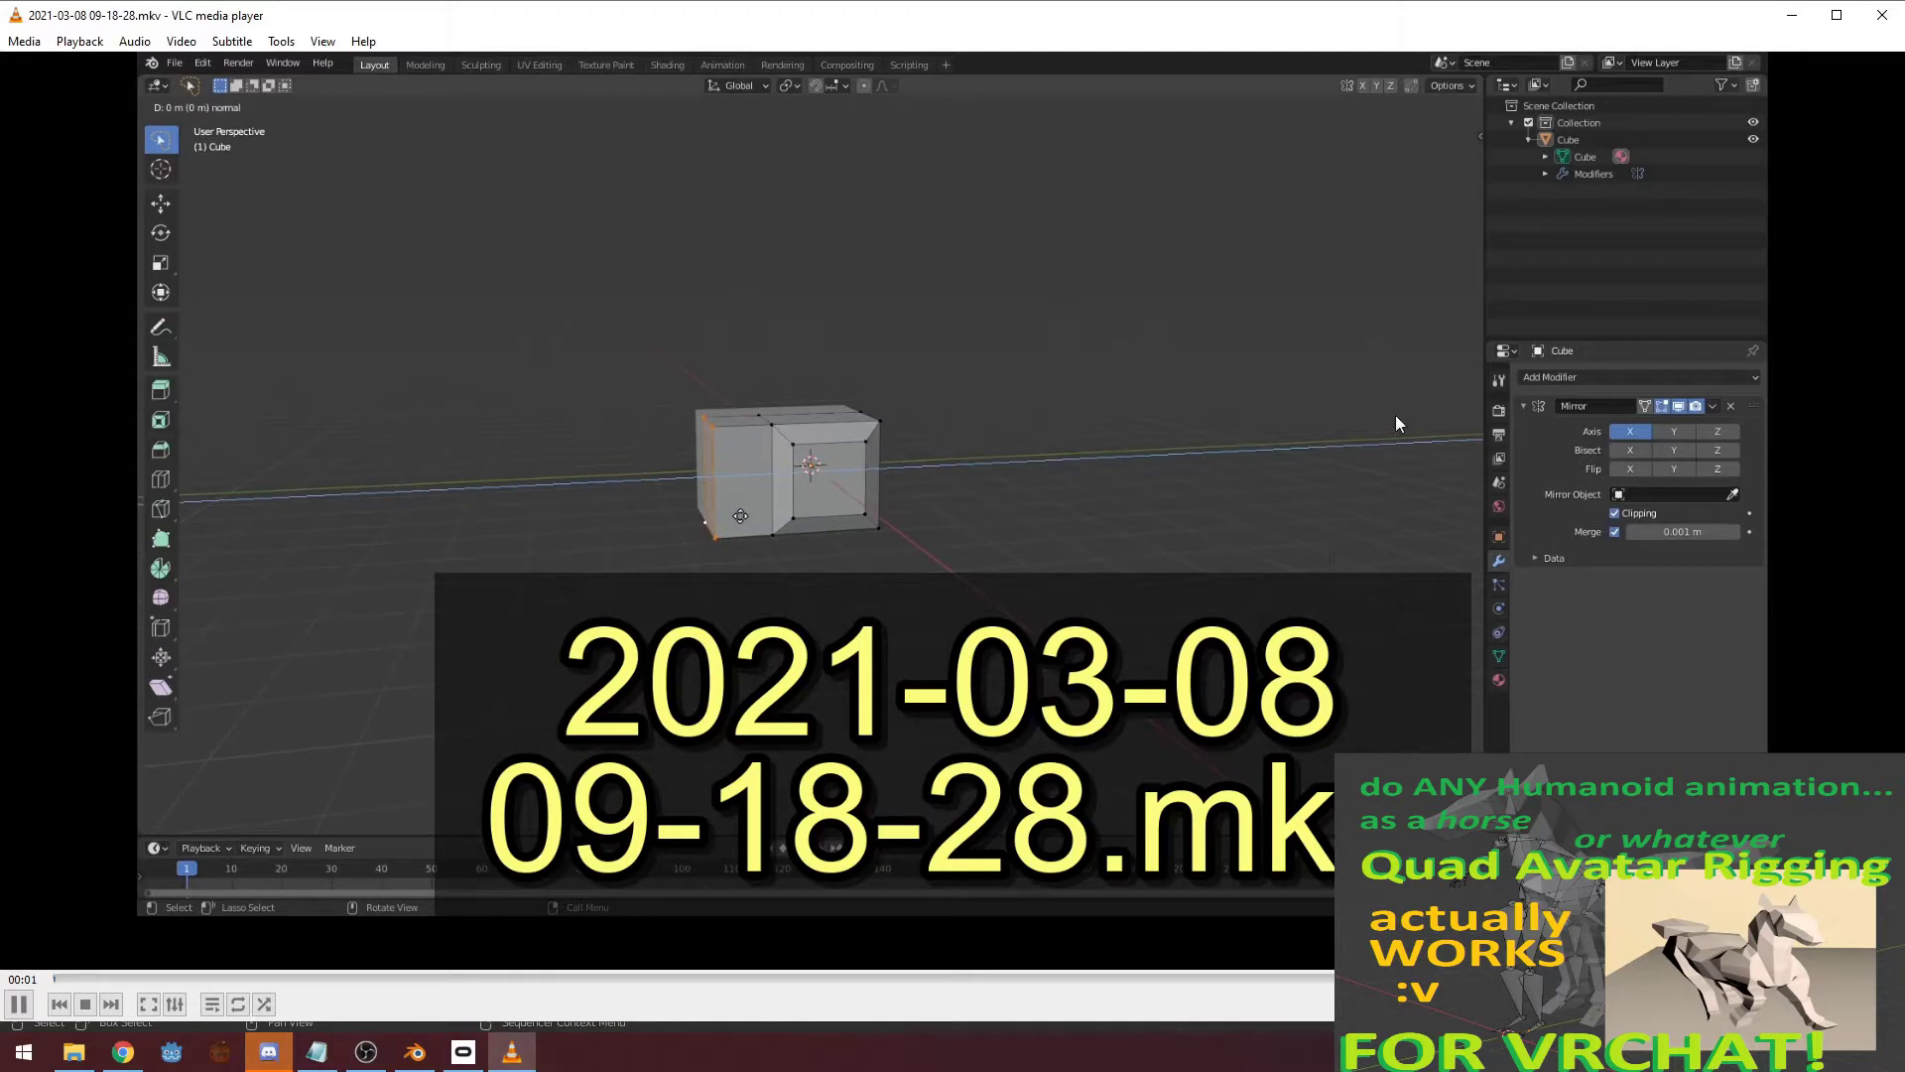
pyautogui.rightClick(1395, 424)
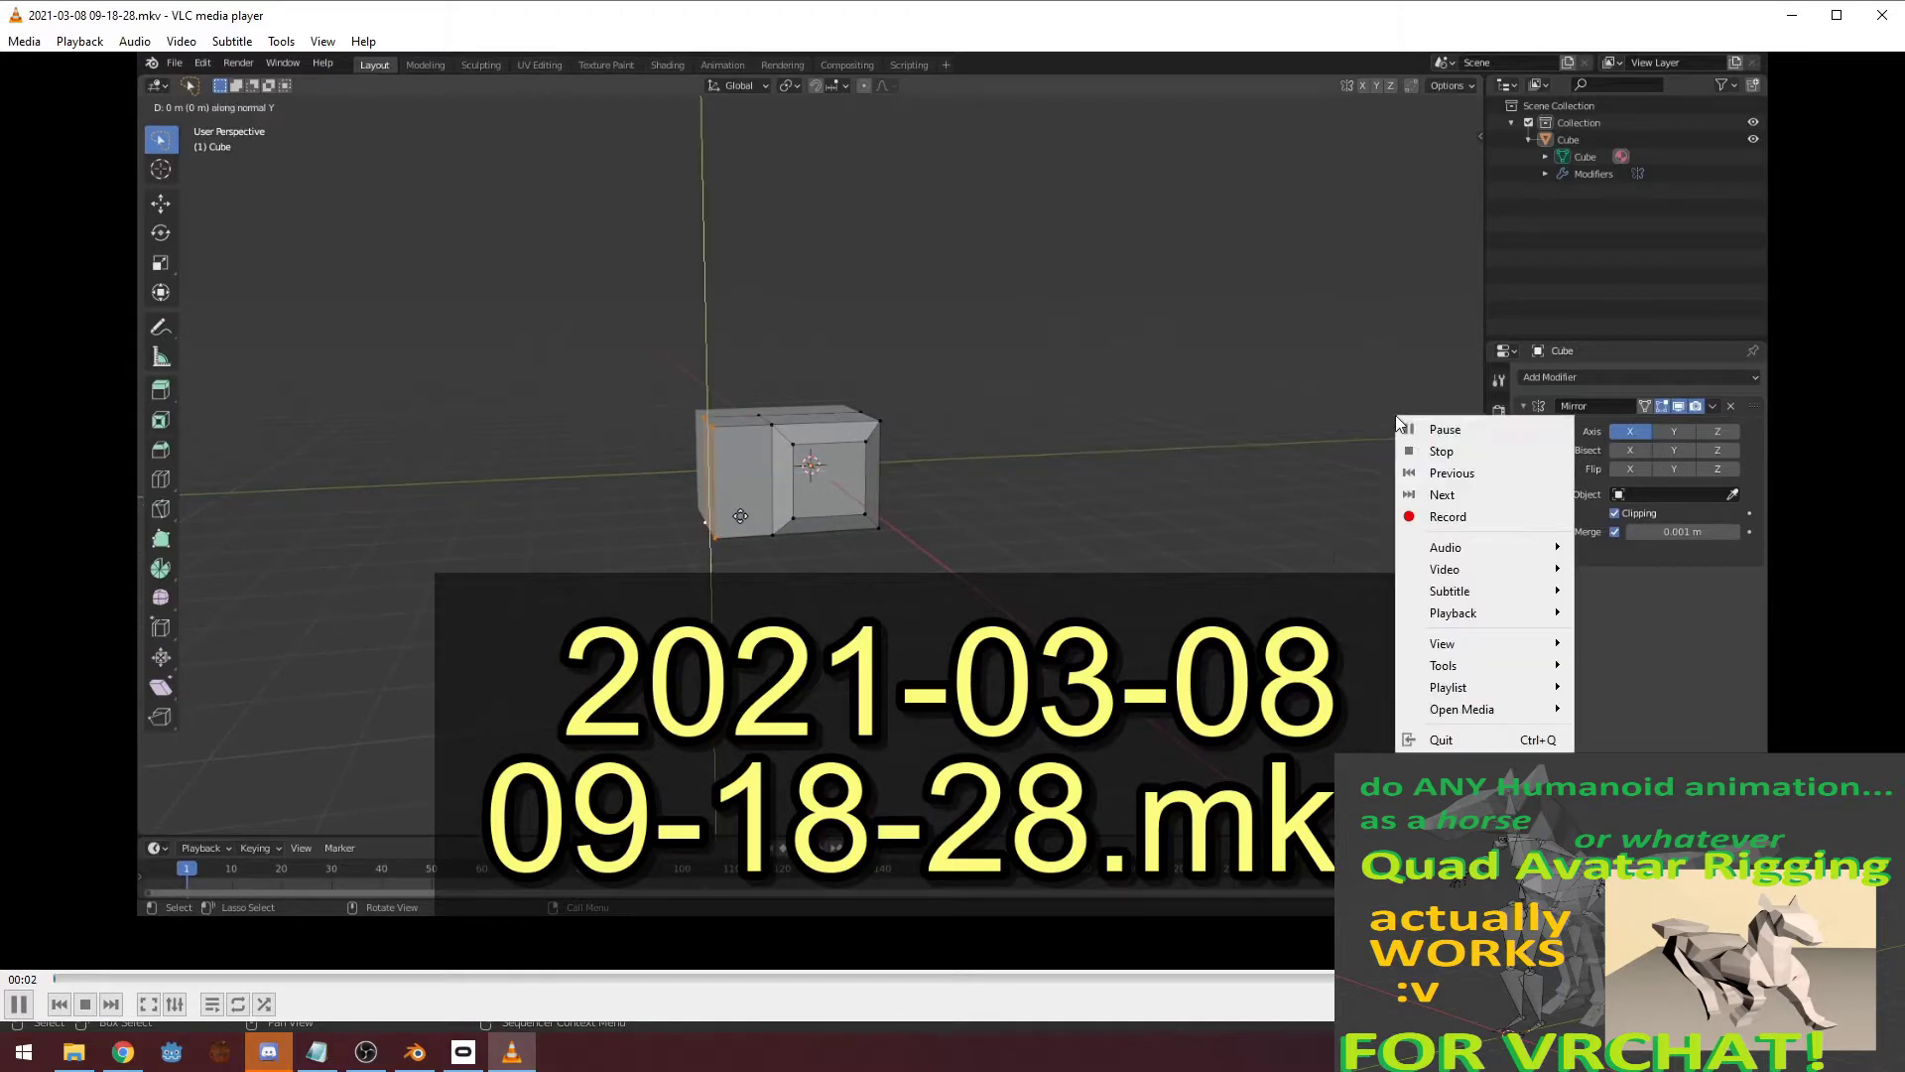
pyautogui.moveTo(1522, 615)
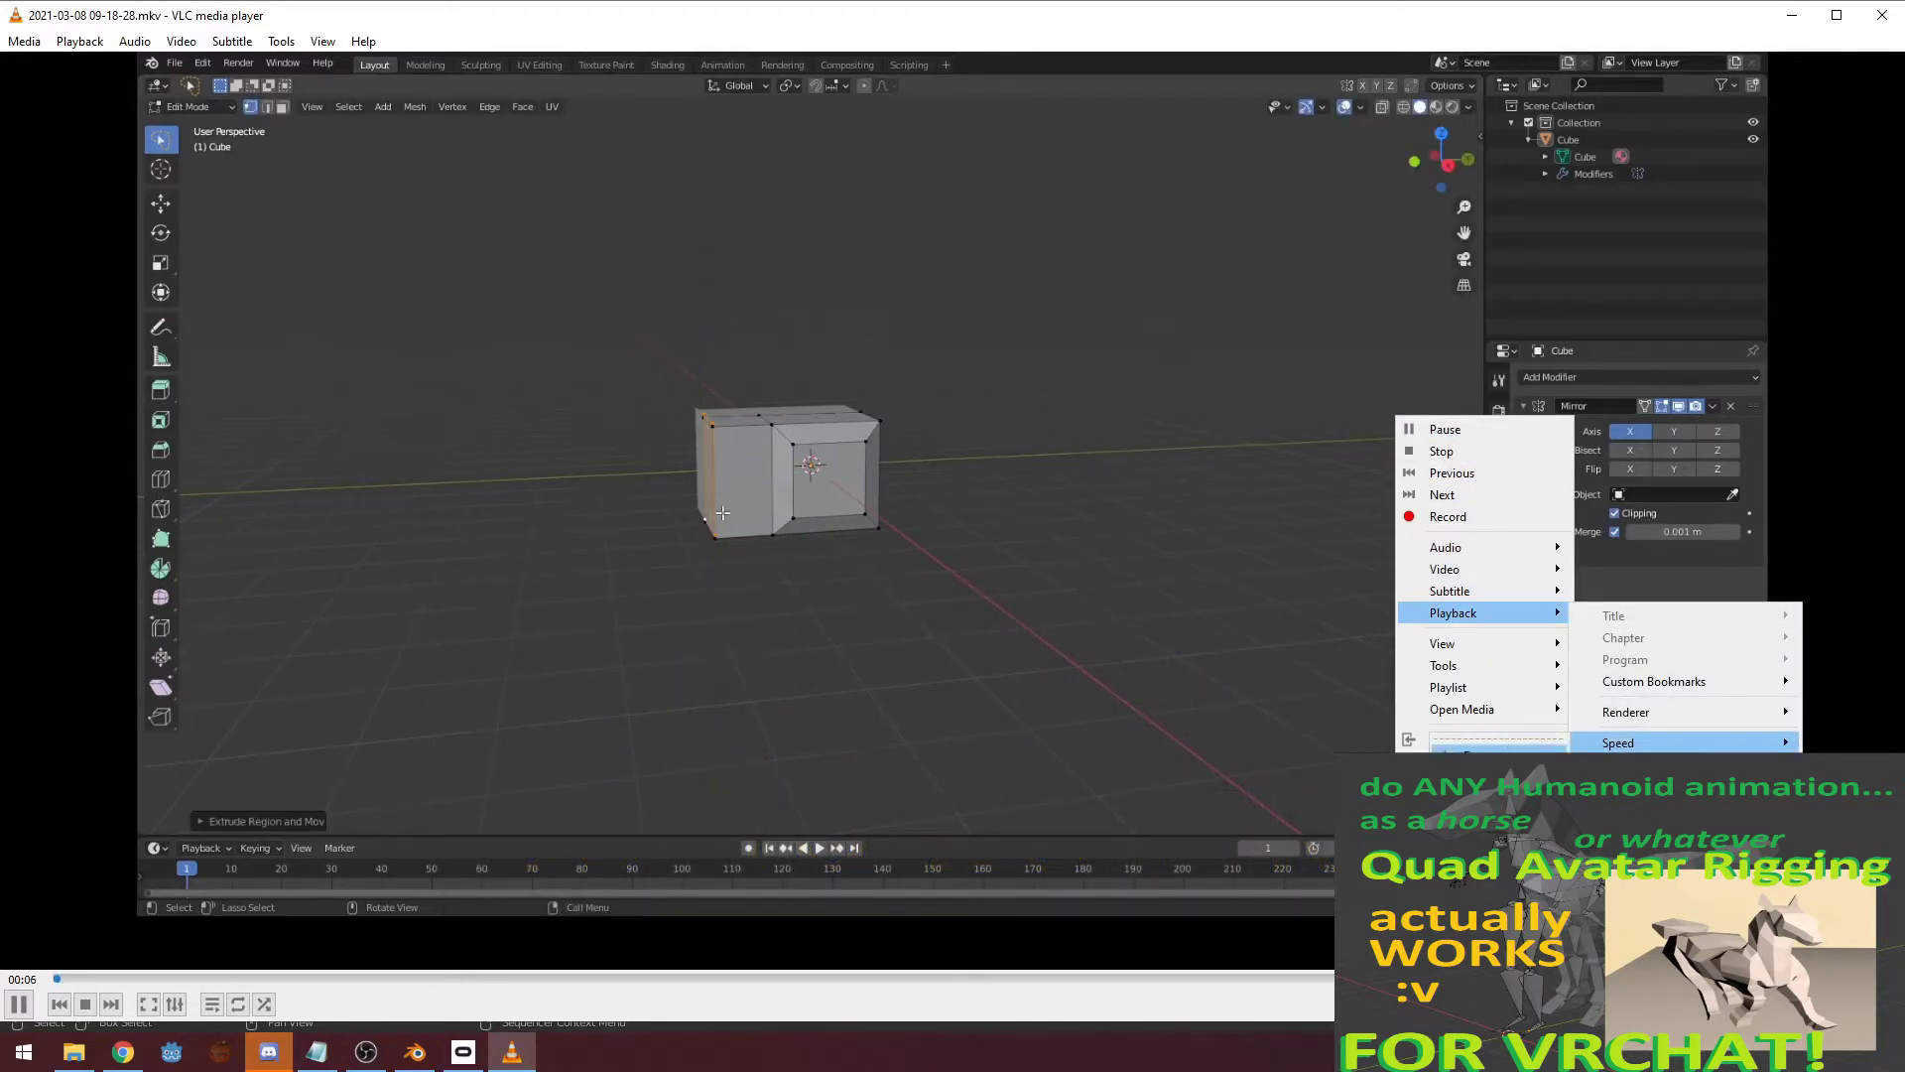
pyautogui.rightClick(1355, 539)
pyautogui.rightClick(1355, 539)
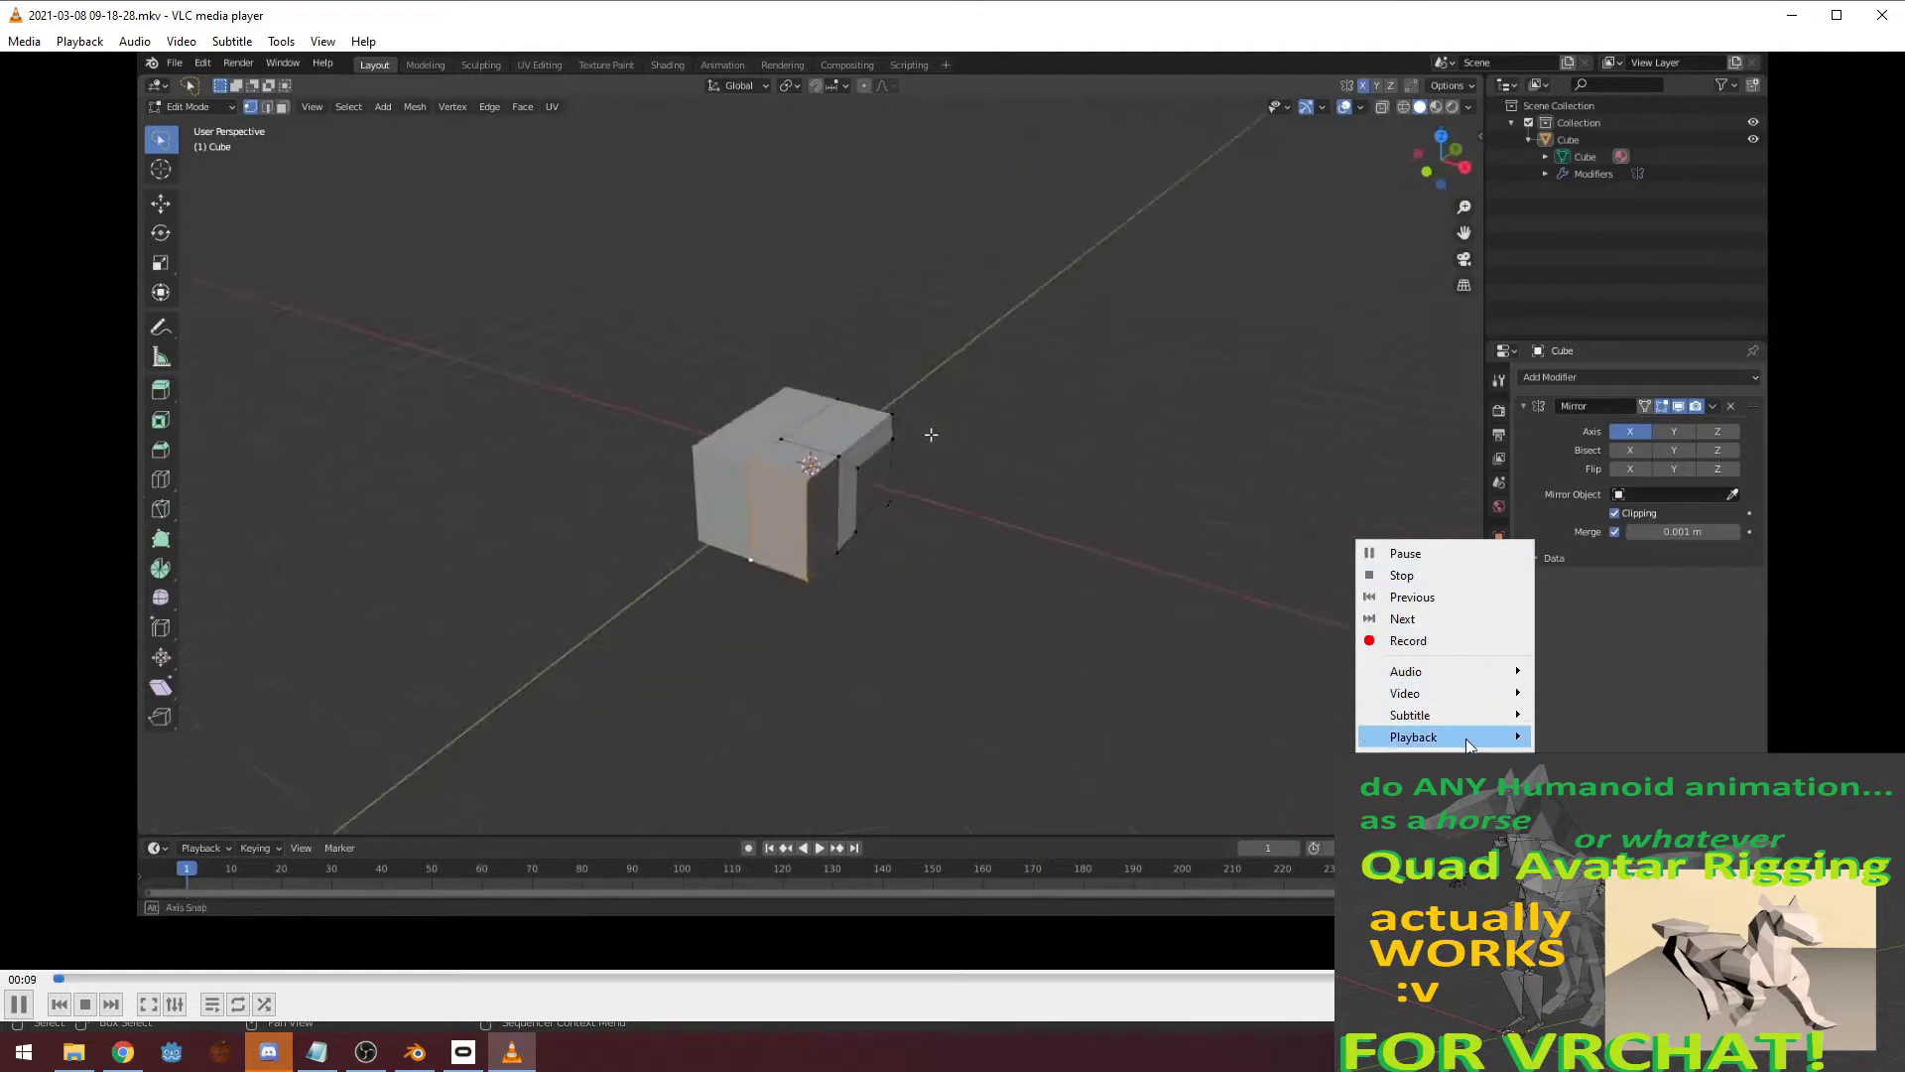
pyautogui.moveTo(1466, 738)
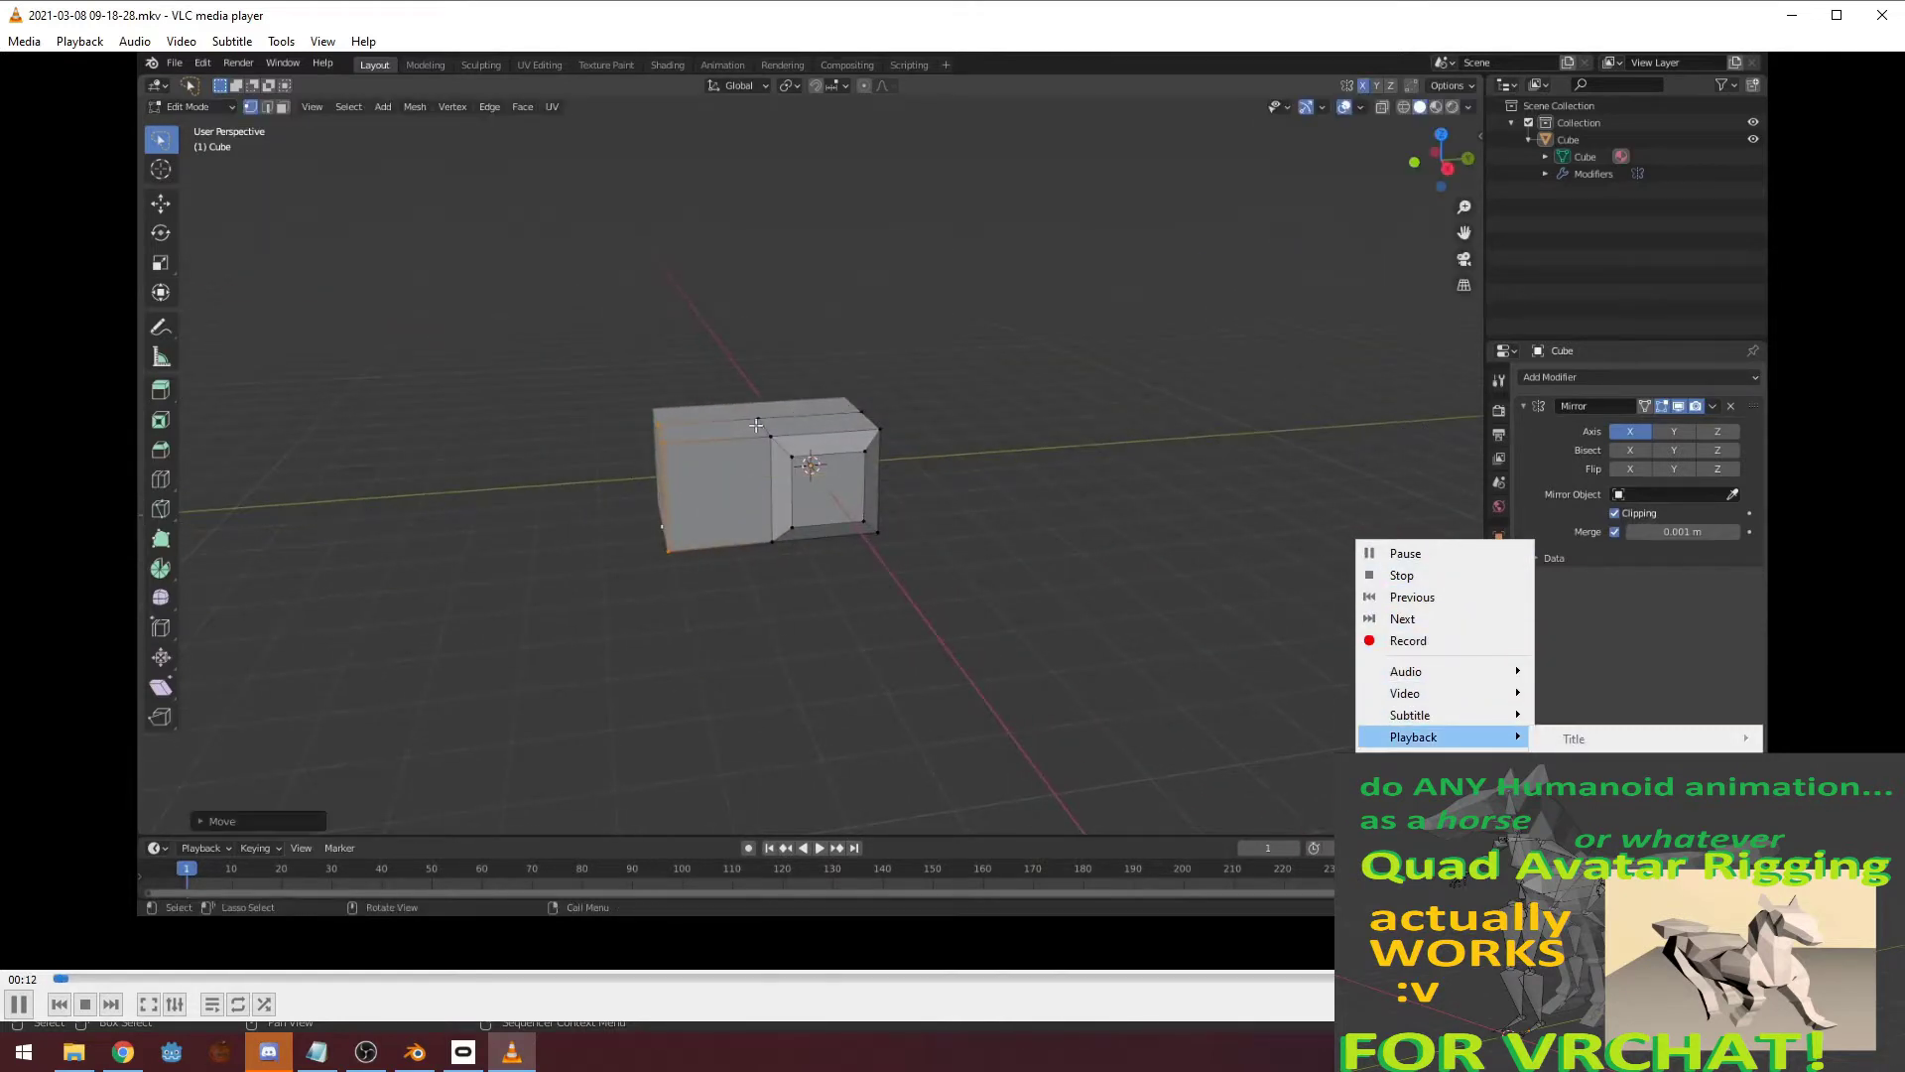
pyautogui.rightClick(1331, 569)
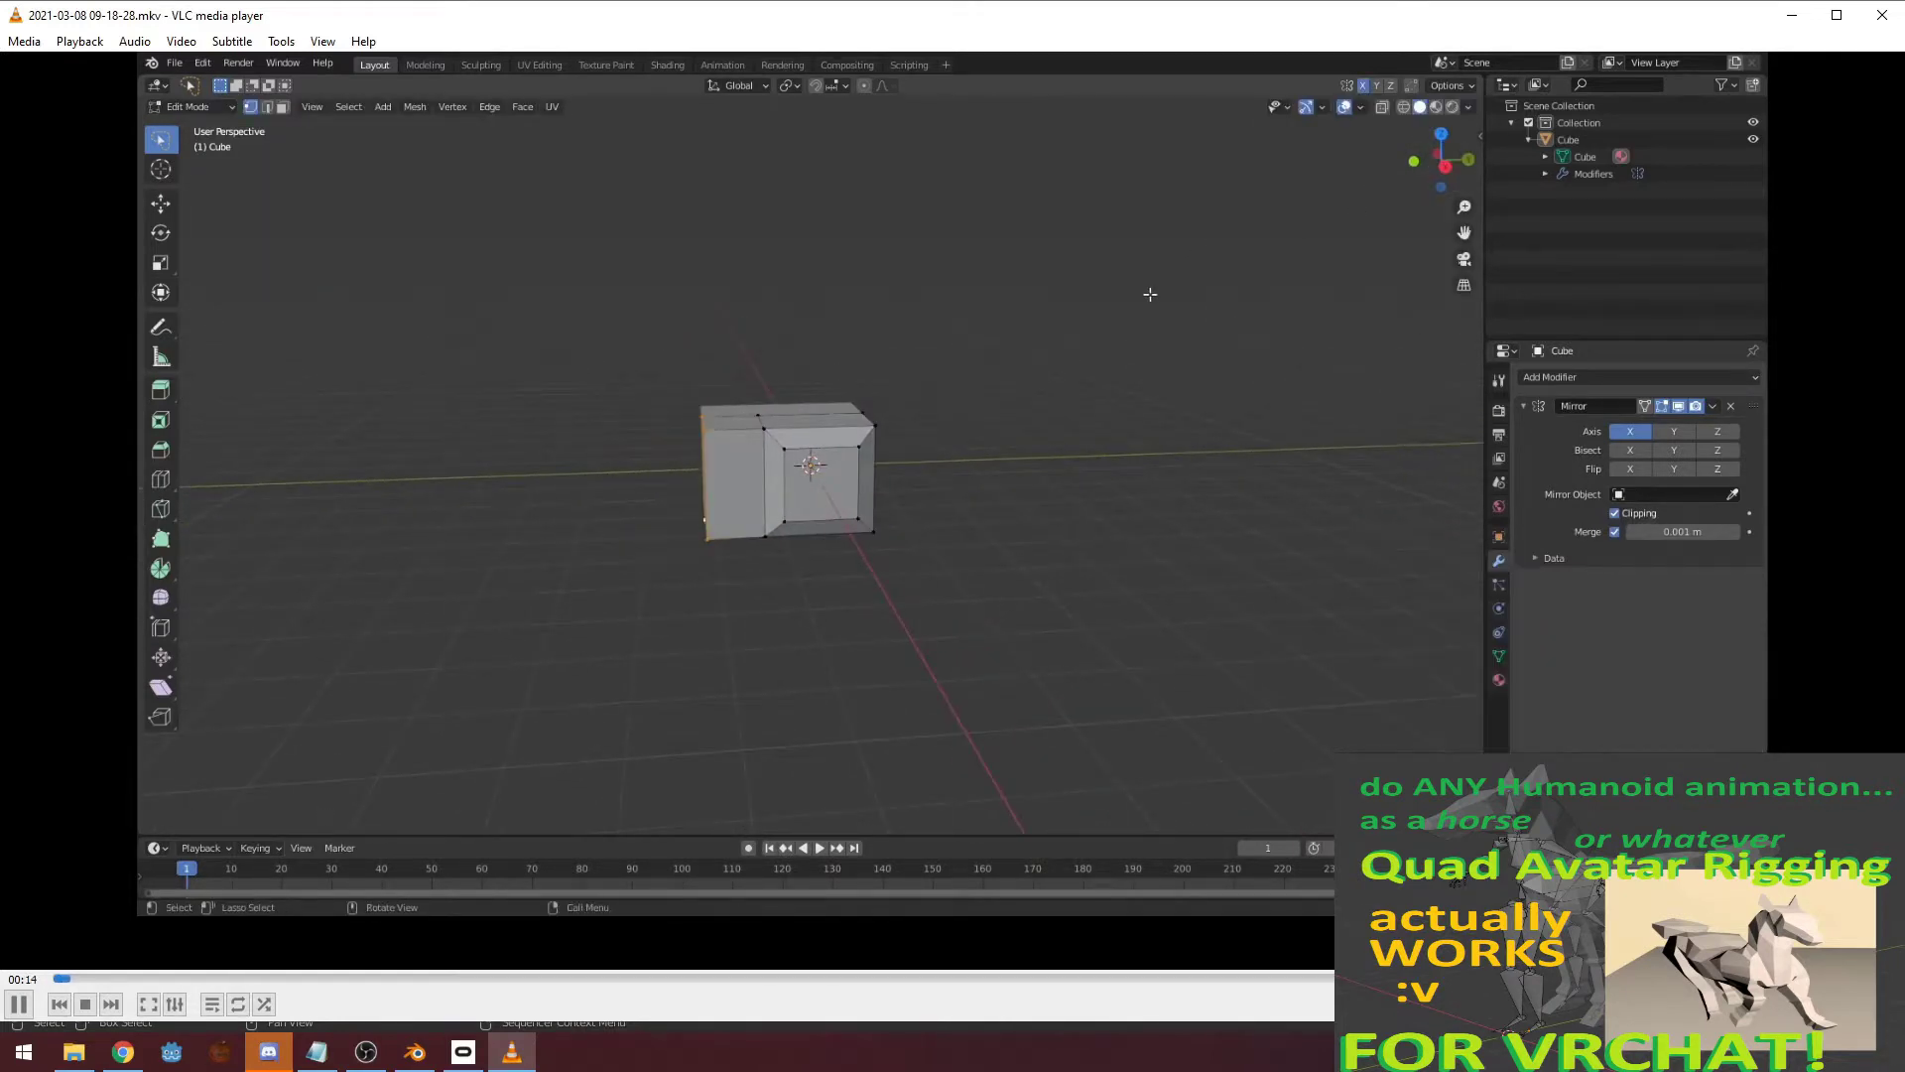
pyautogui.rightClick(1330, 568)
pyautogui.moveTo(1390, 766)
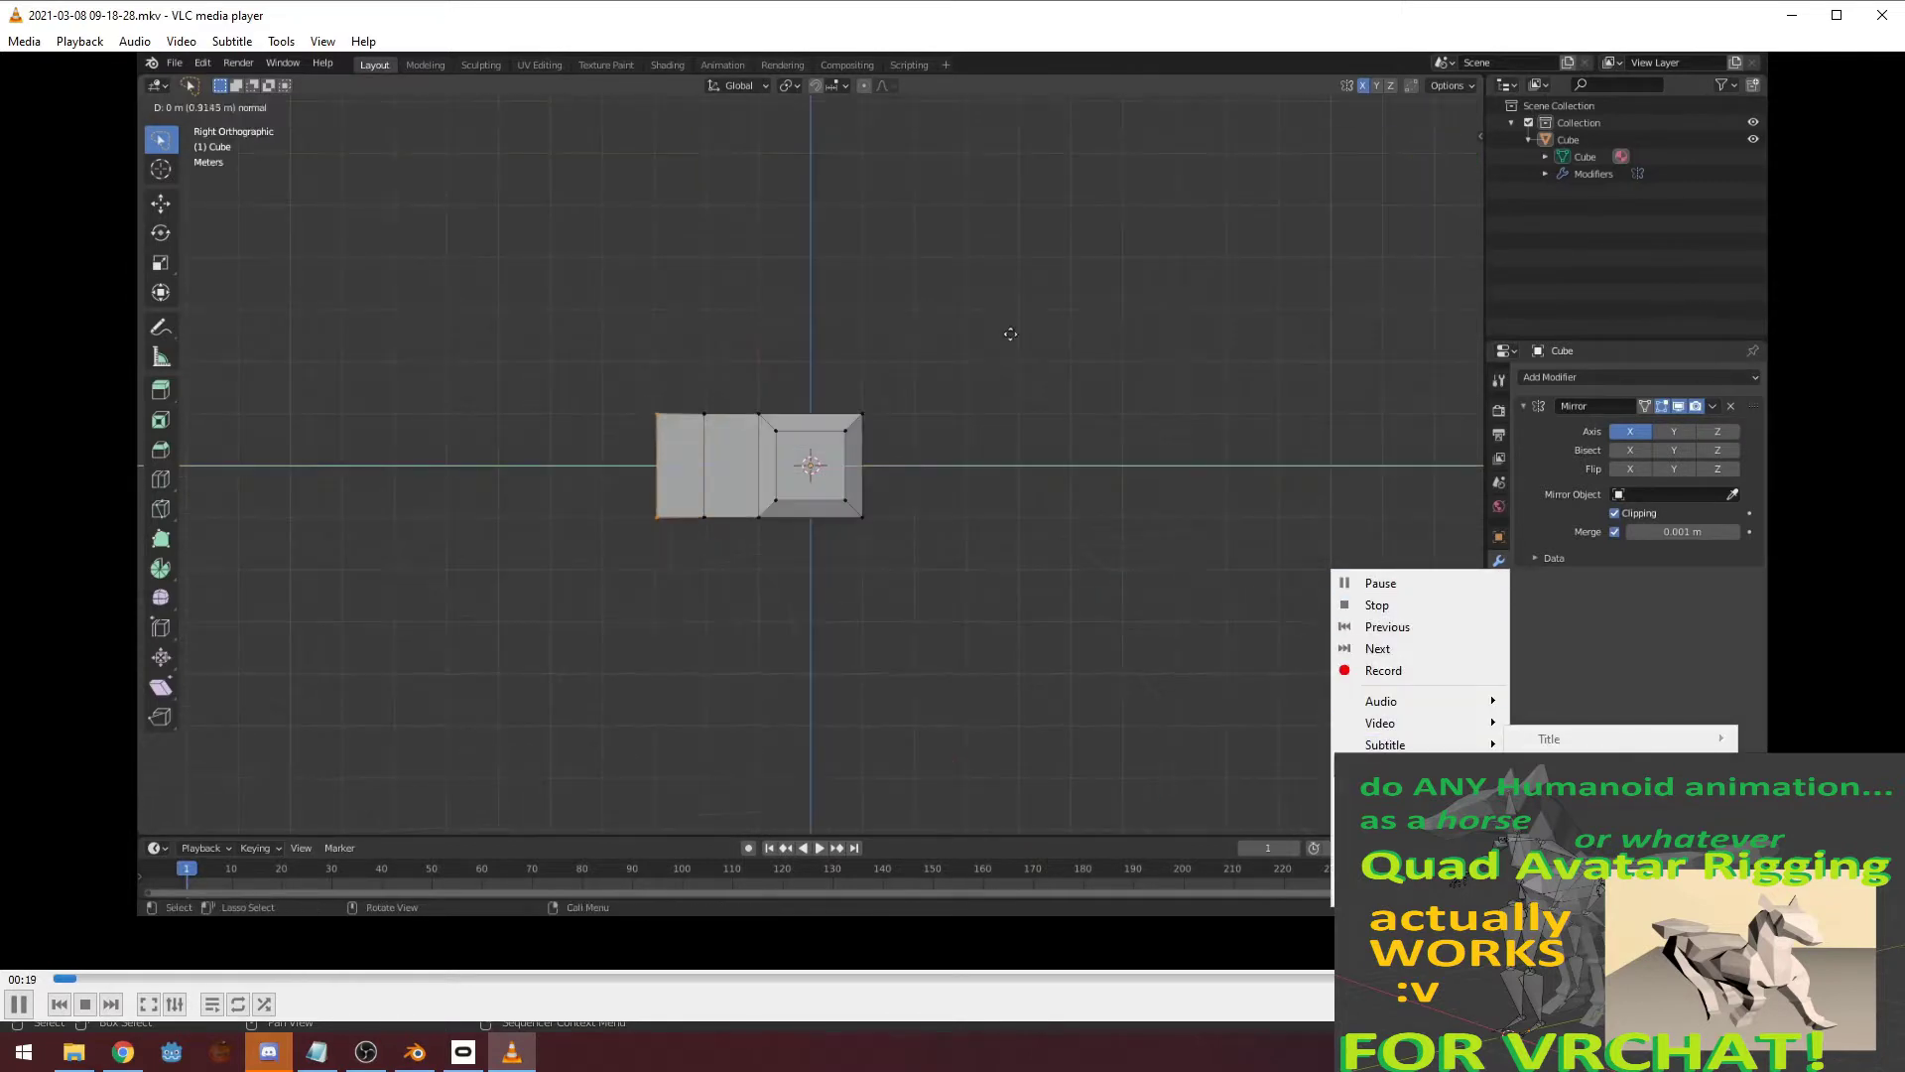
pyautogui.press('Escape')
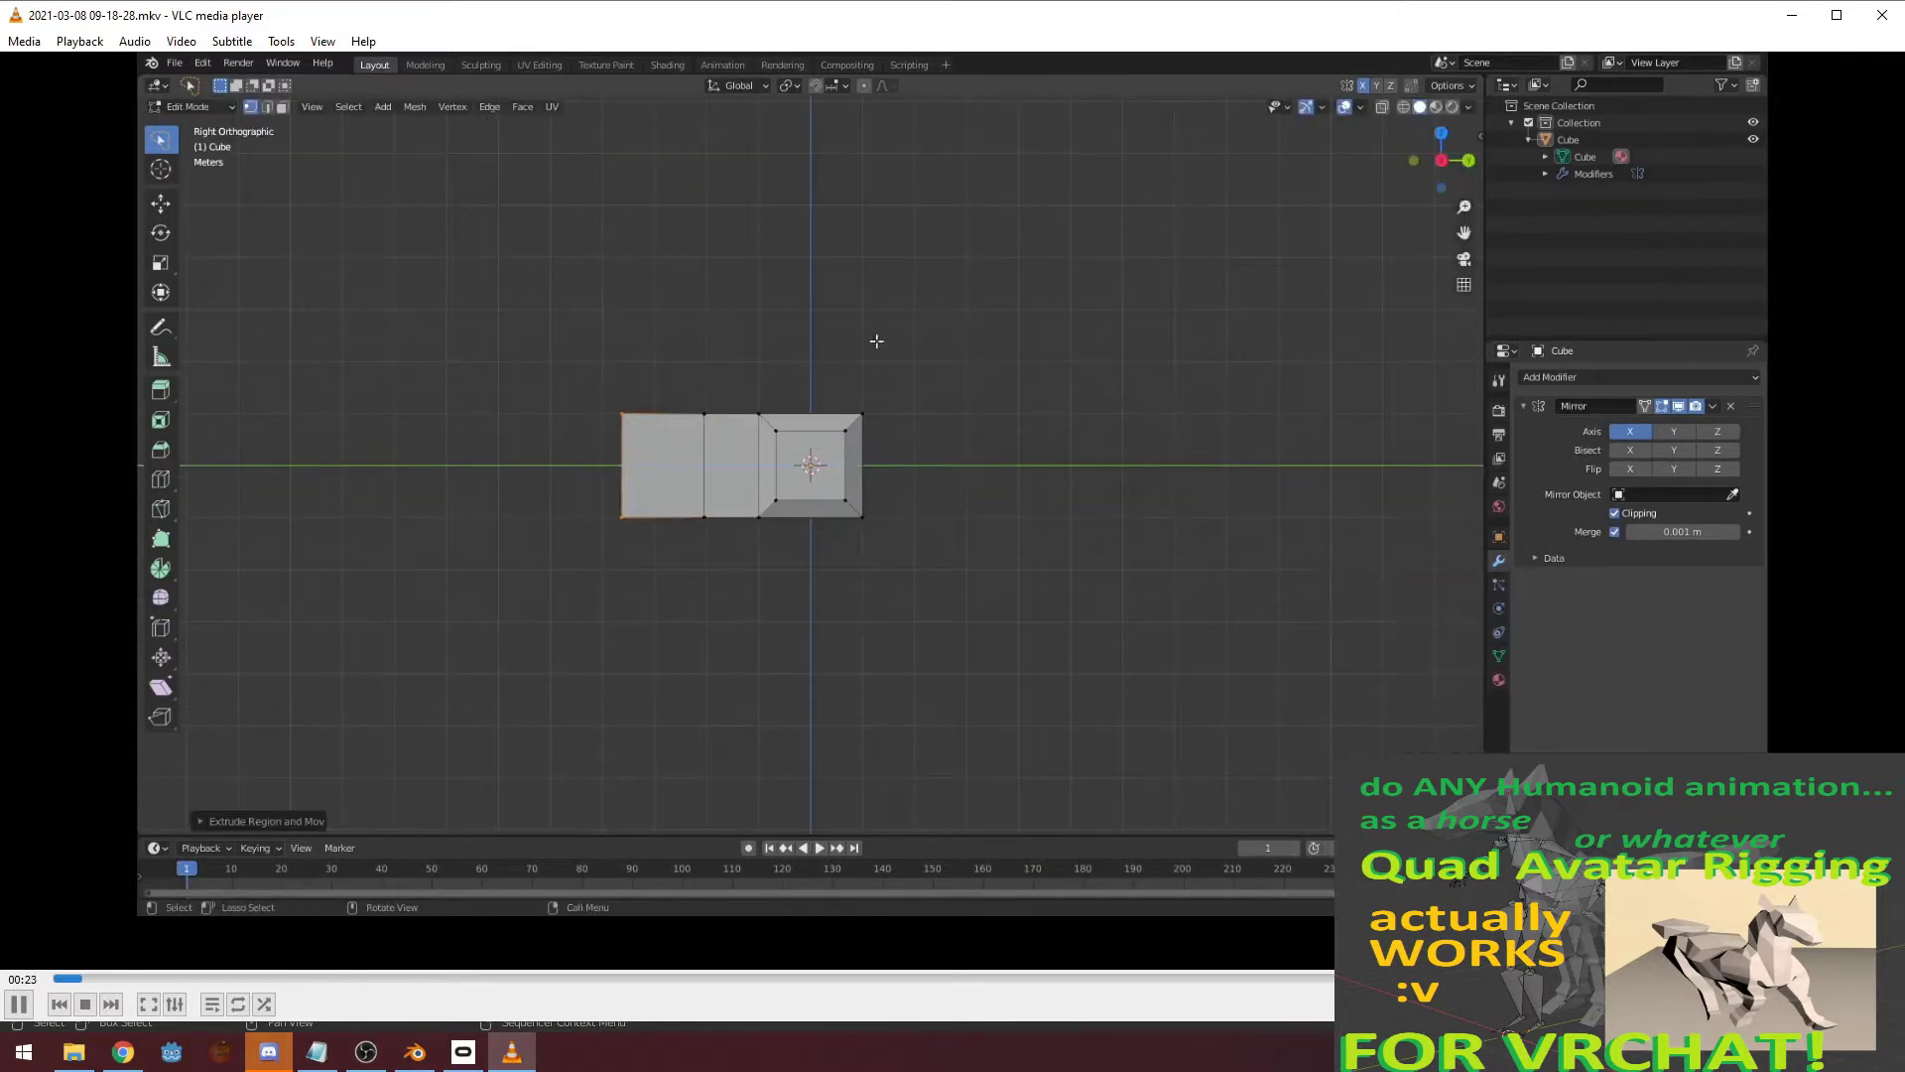
pyautogui.rightClick(1292, 581)
pyautogui.moveTo(1310, 770)
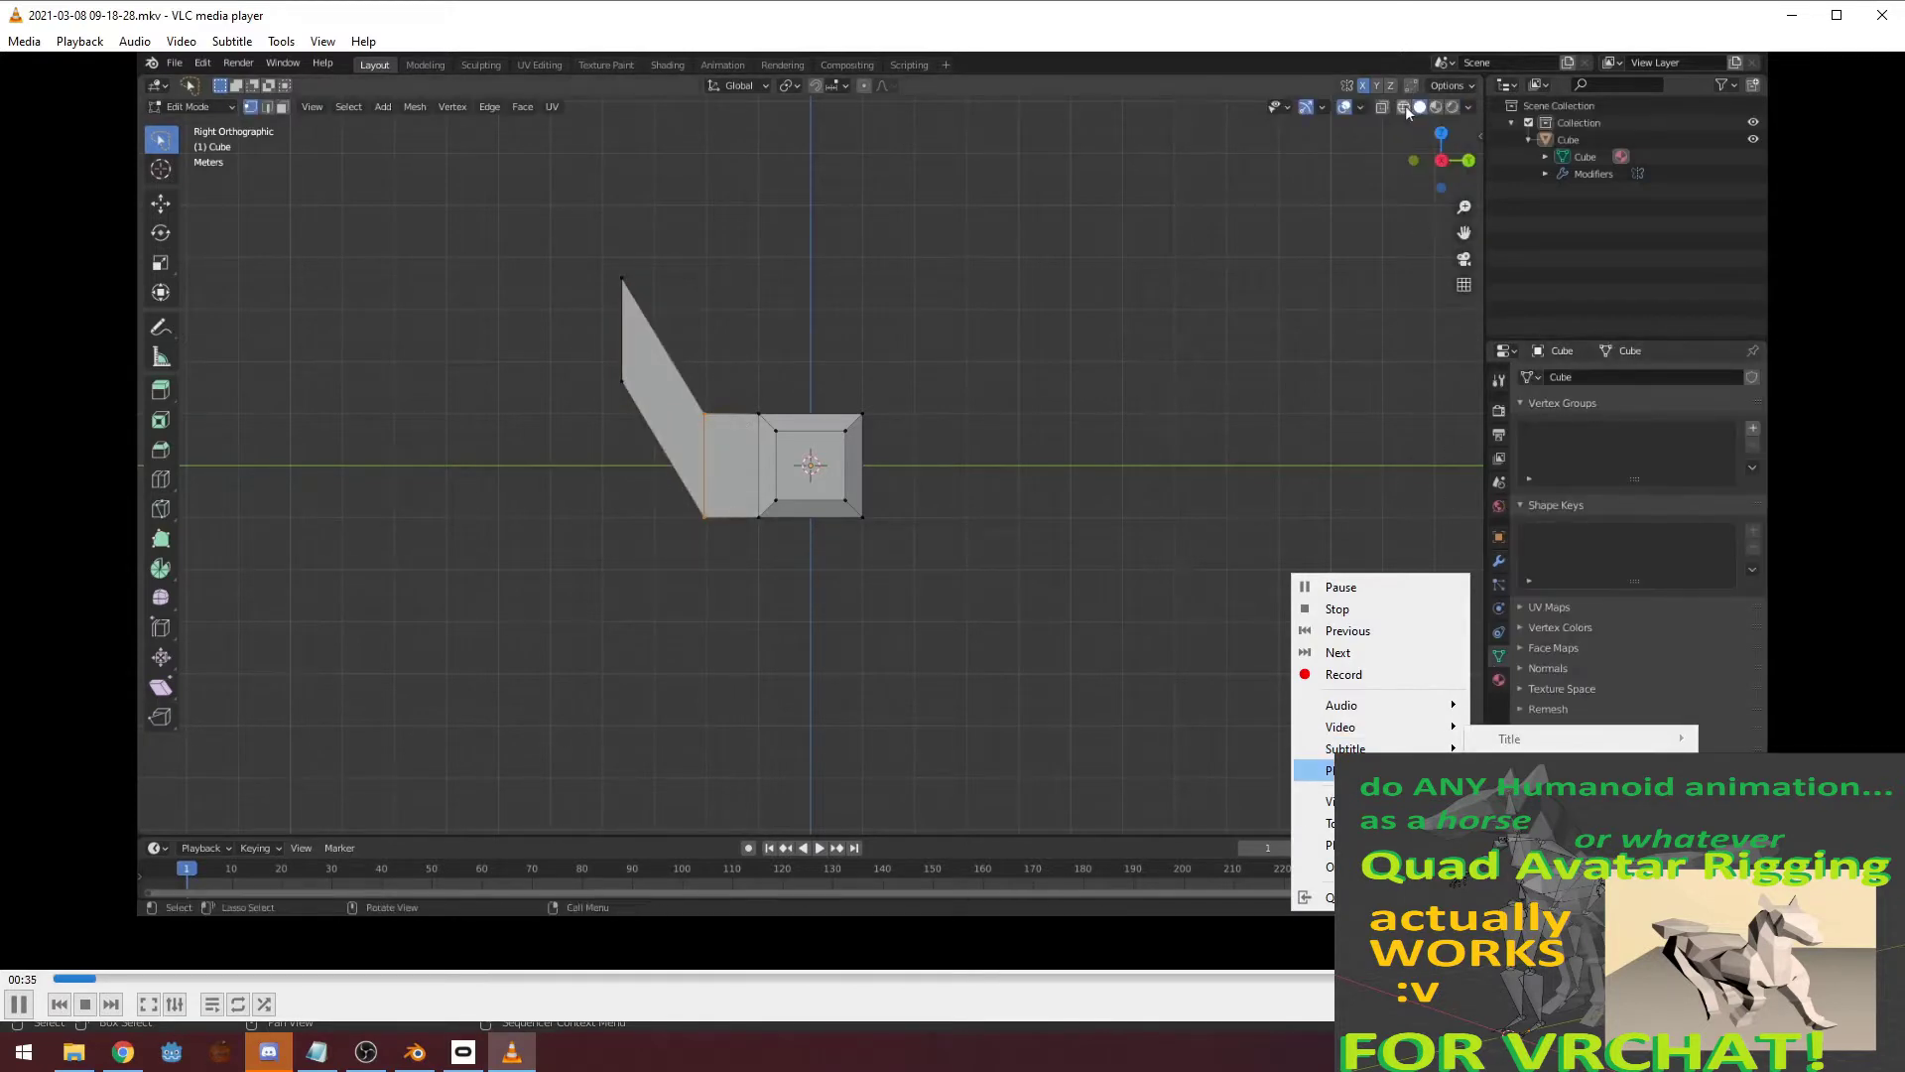
pyautogui.press('Escape')
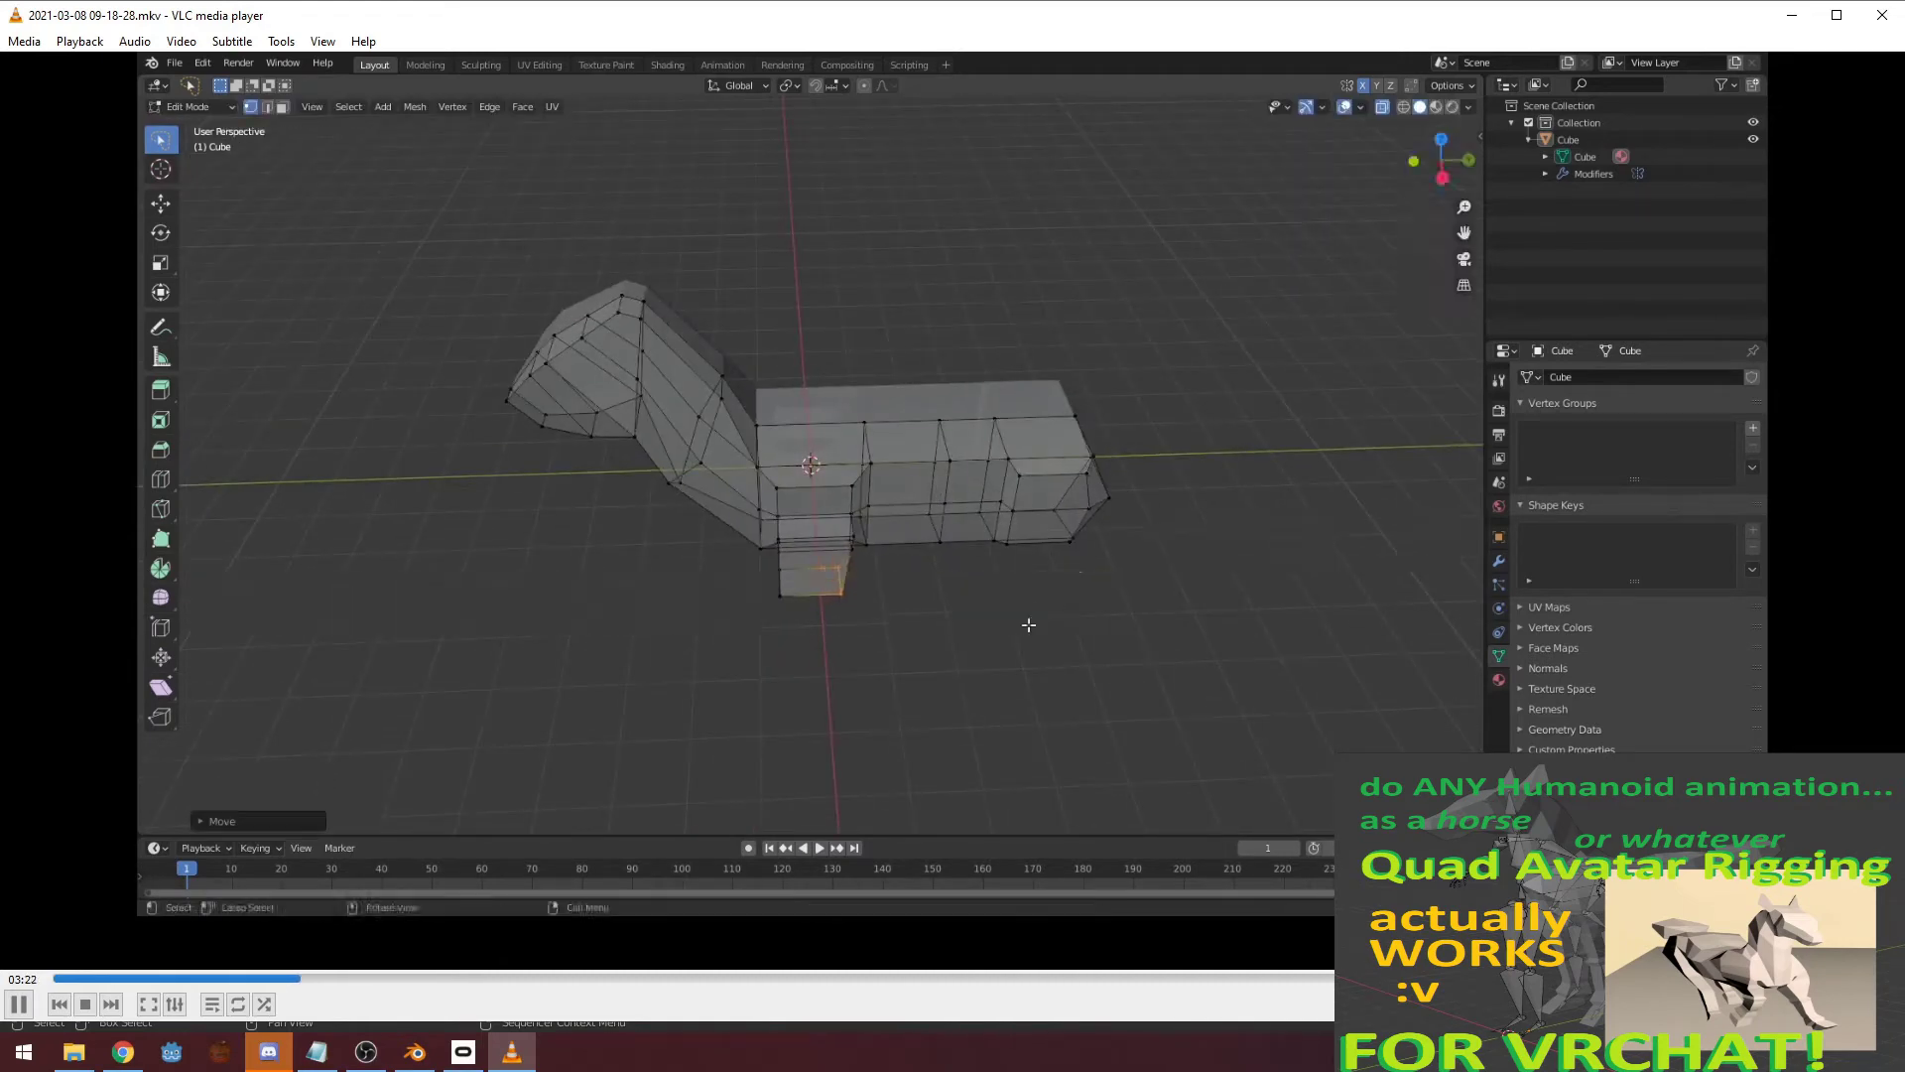
# - Bring up and dismiss VLC's right-click playback menu several times while the 09-18-28 recording plays
pyautogui.rightClick(1456, 608)
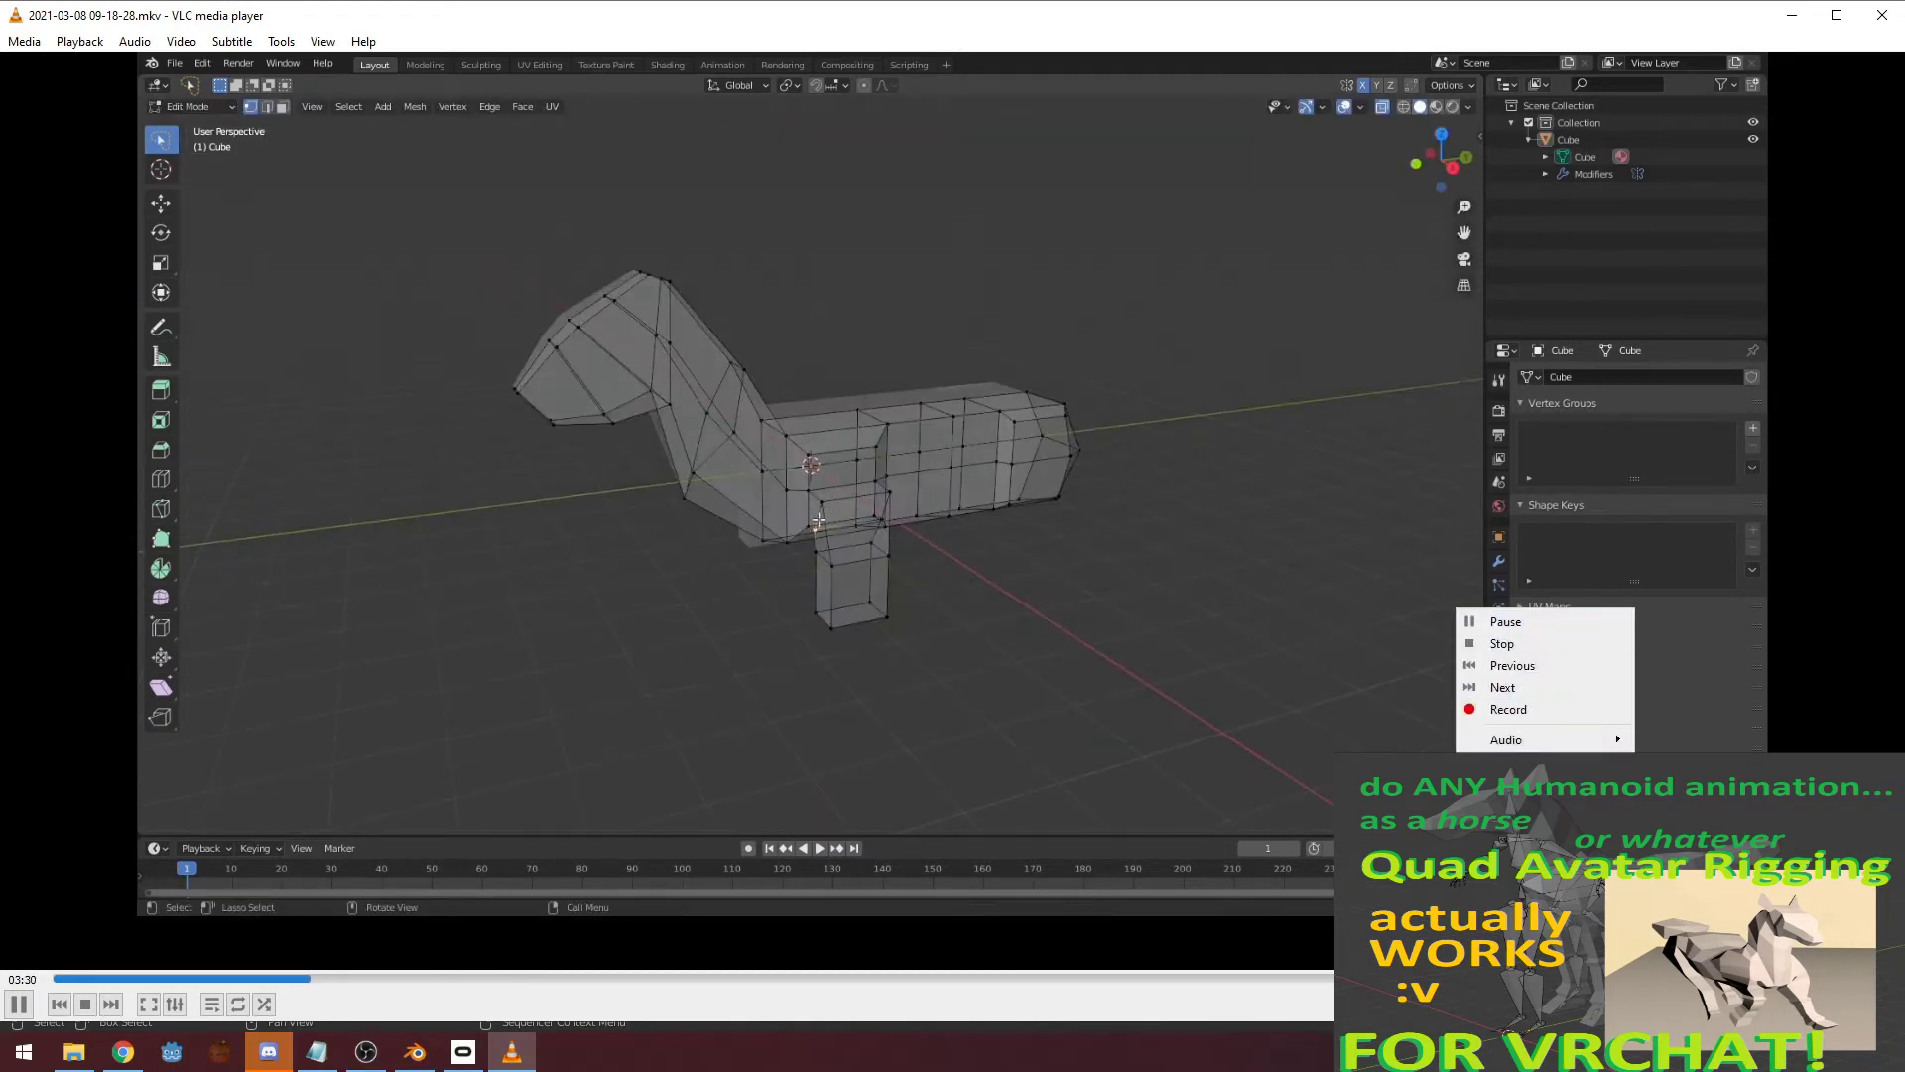
pyautogui.moveTo(1528, 739)
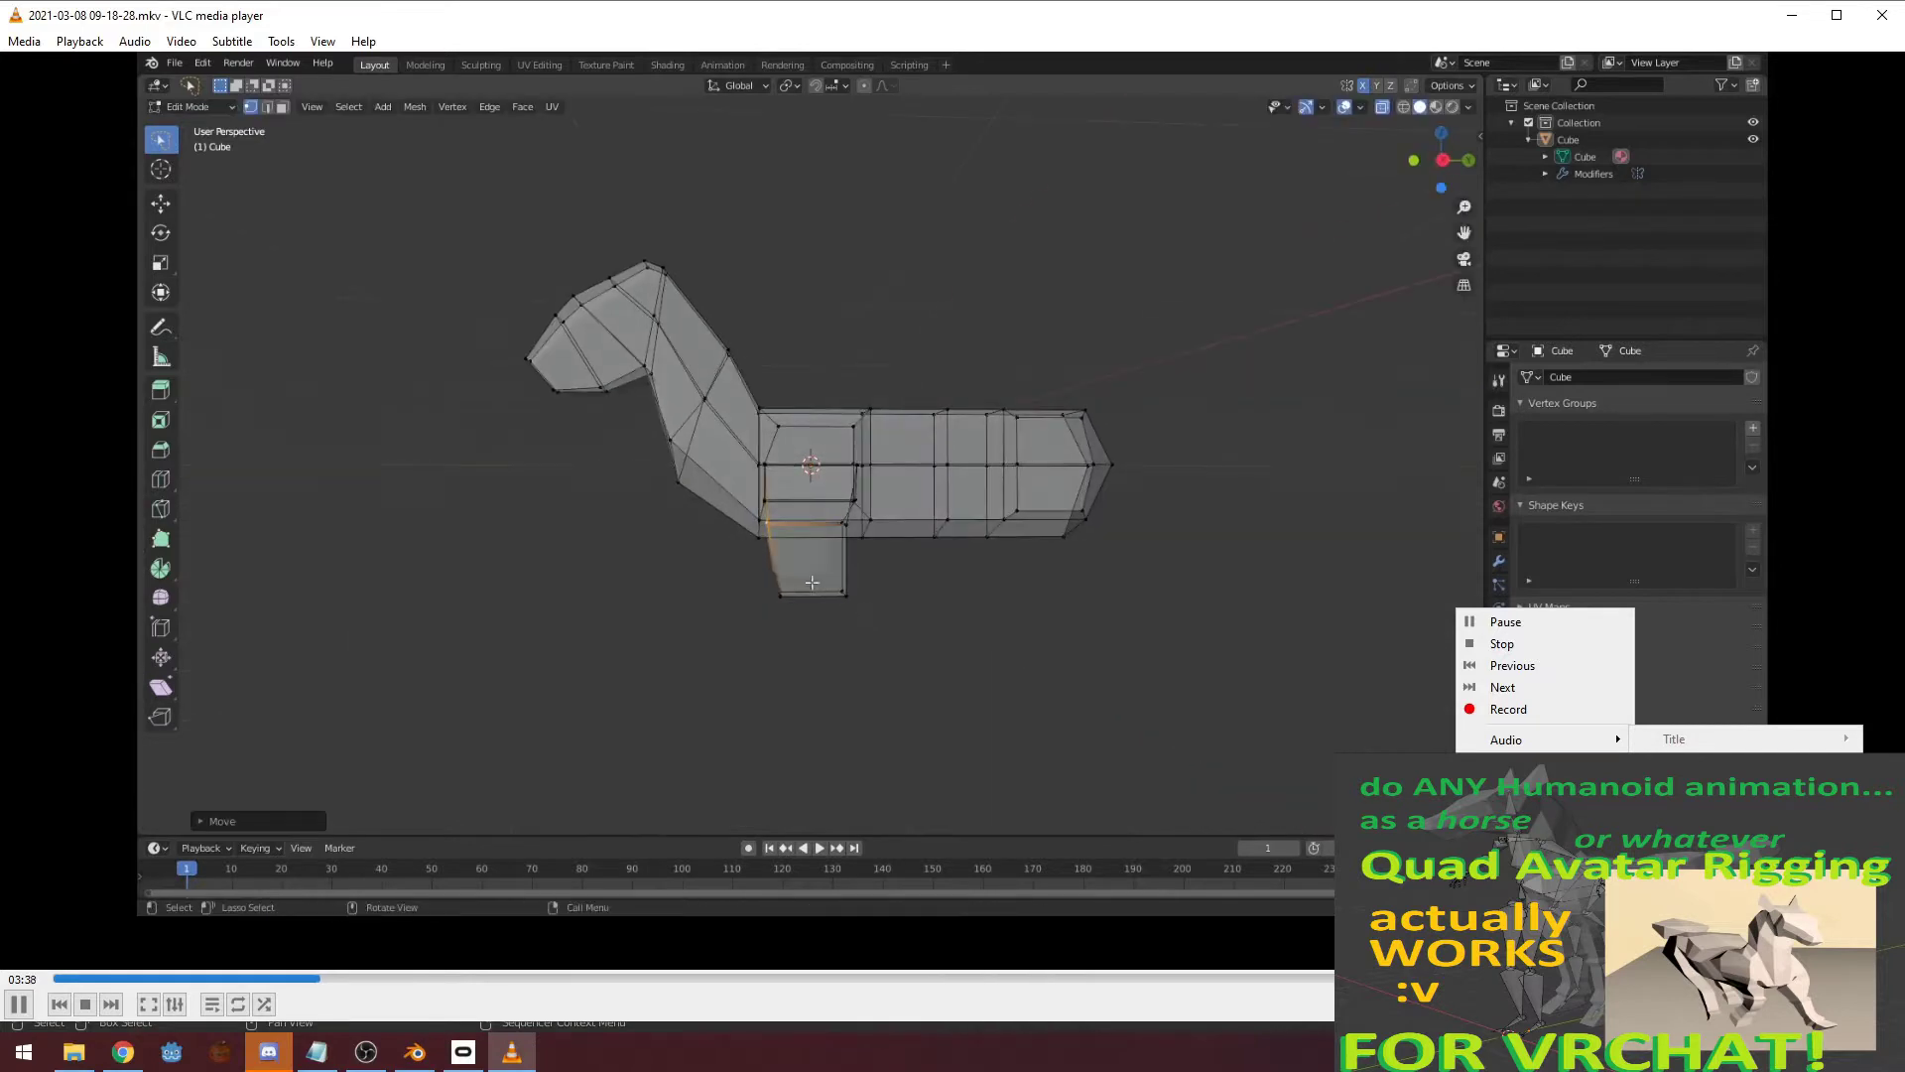
pyautogui.press('Escape')
pyautogui.rightClick(1526, 679)
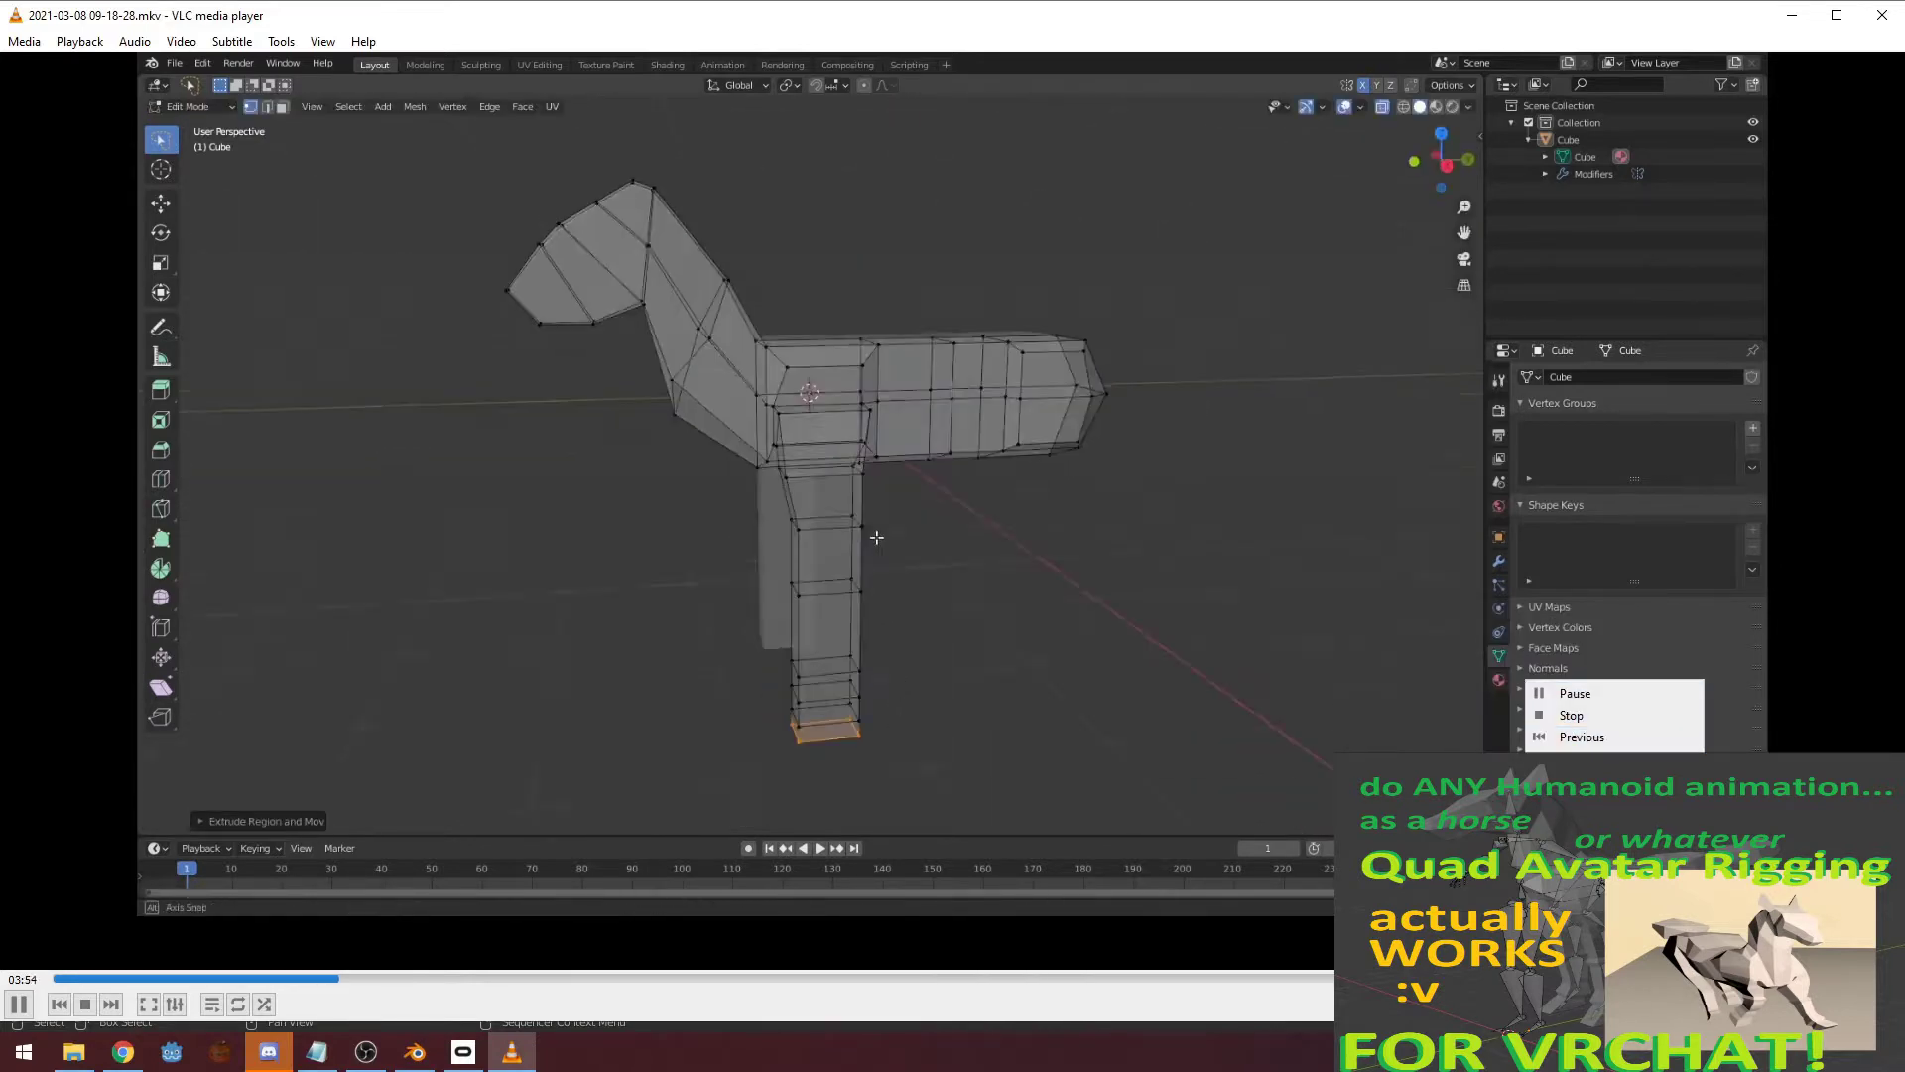
pyautogui.rightClick(1295, 727)
pyautogui.click(1408, 713)
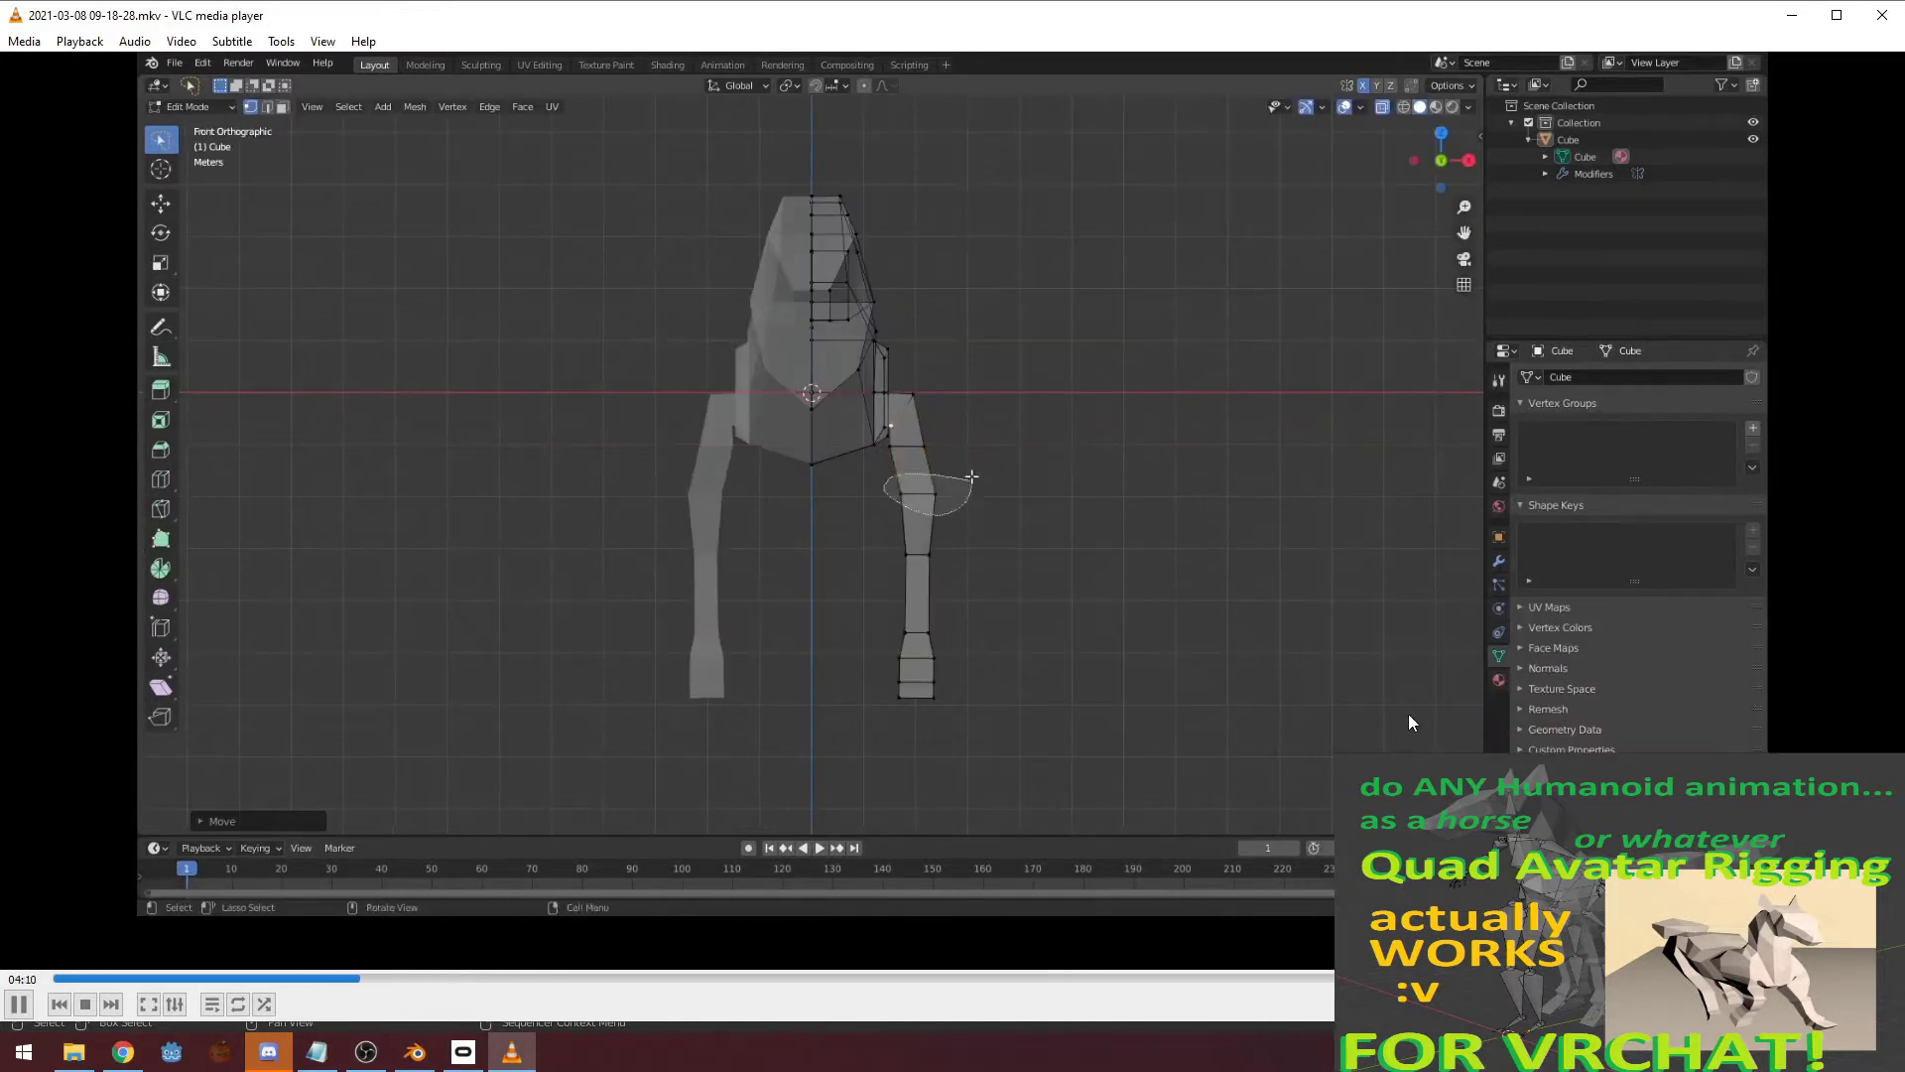
pyautogui.rightClick(1417, 670)
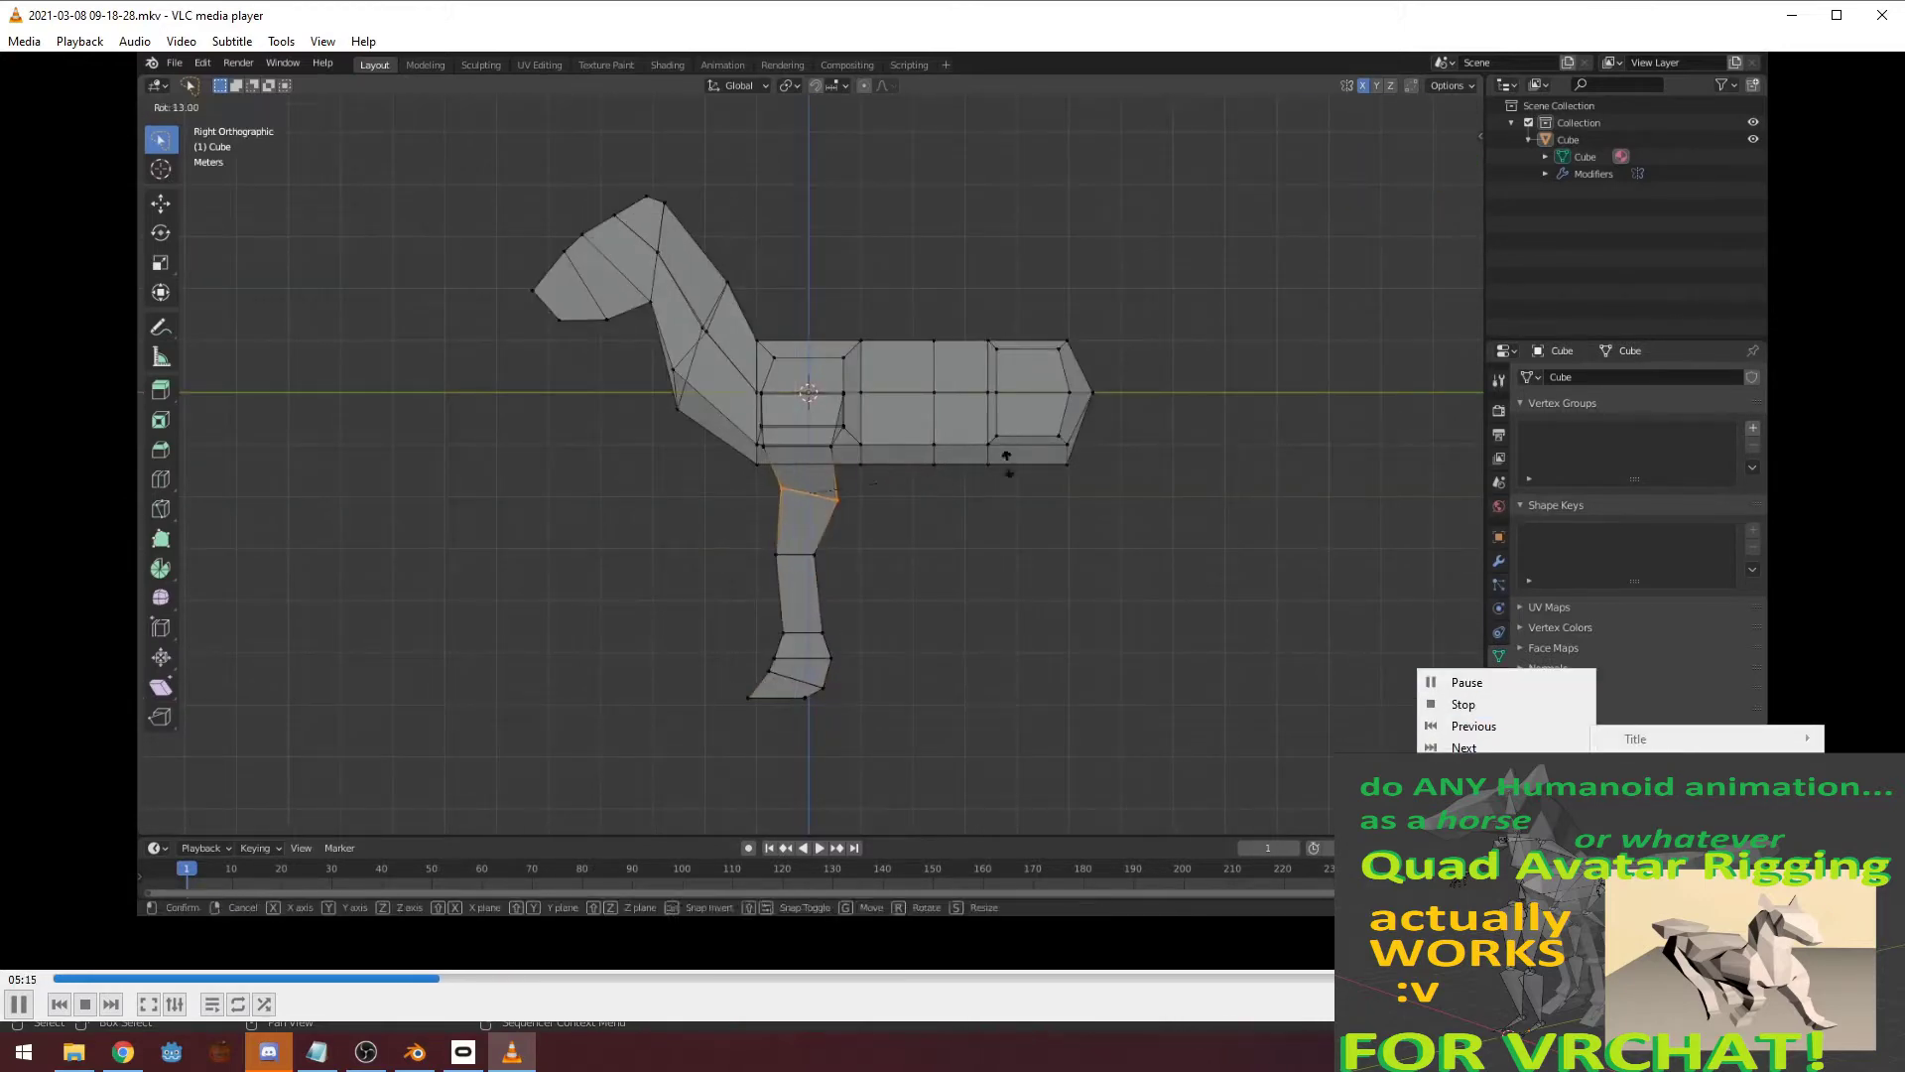
pyautogui.click(1436, 14)
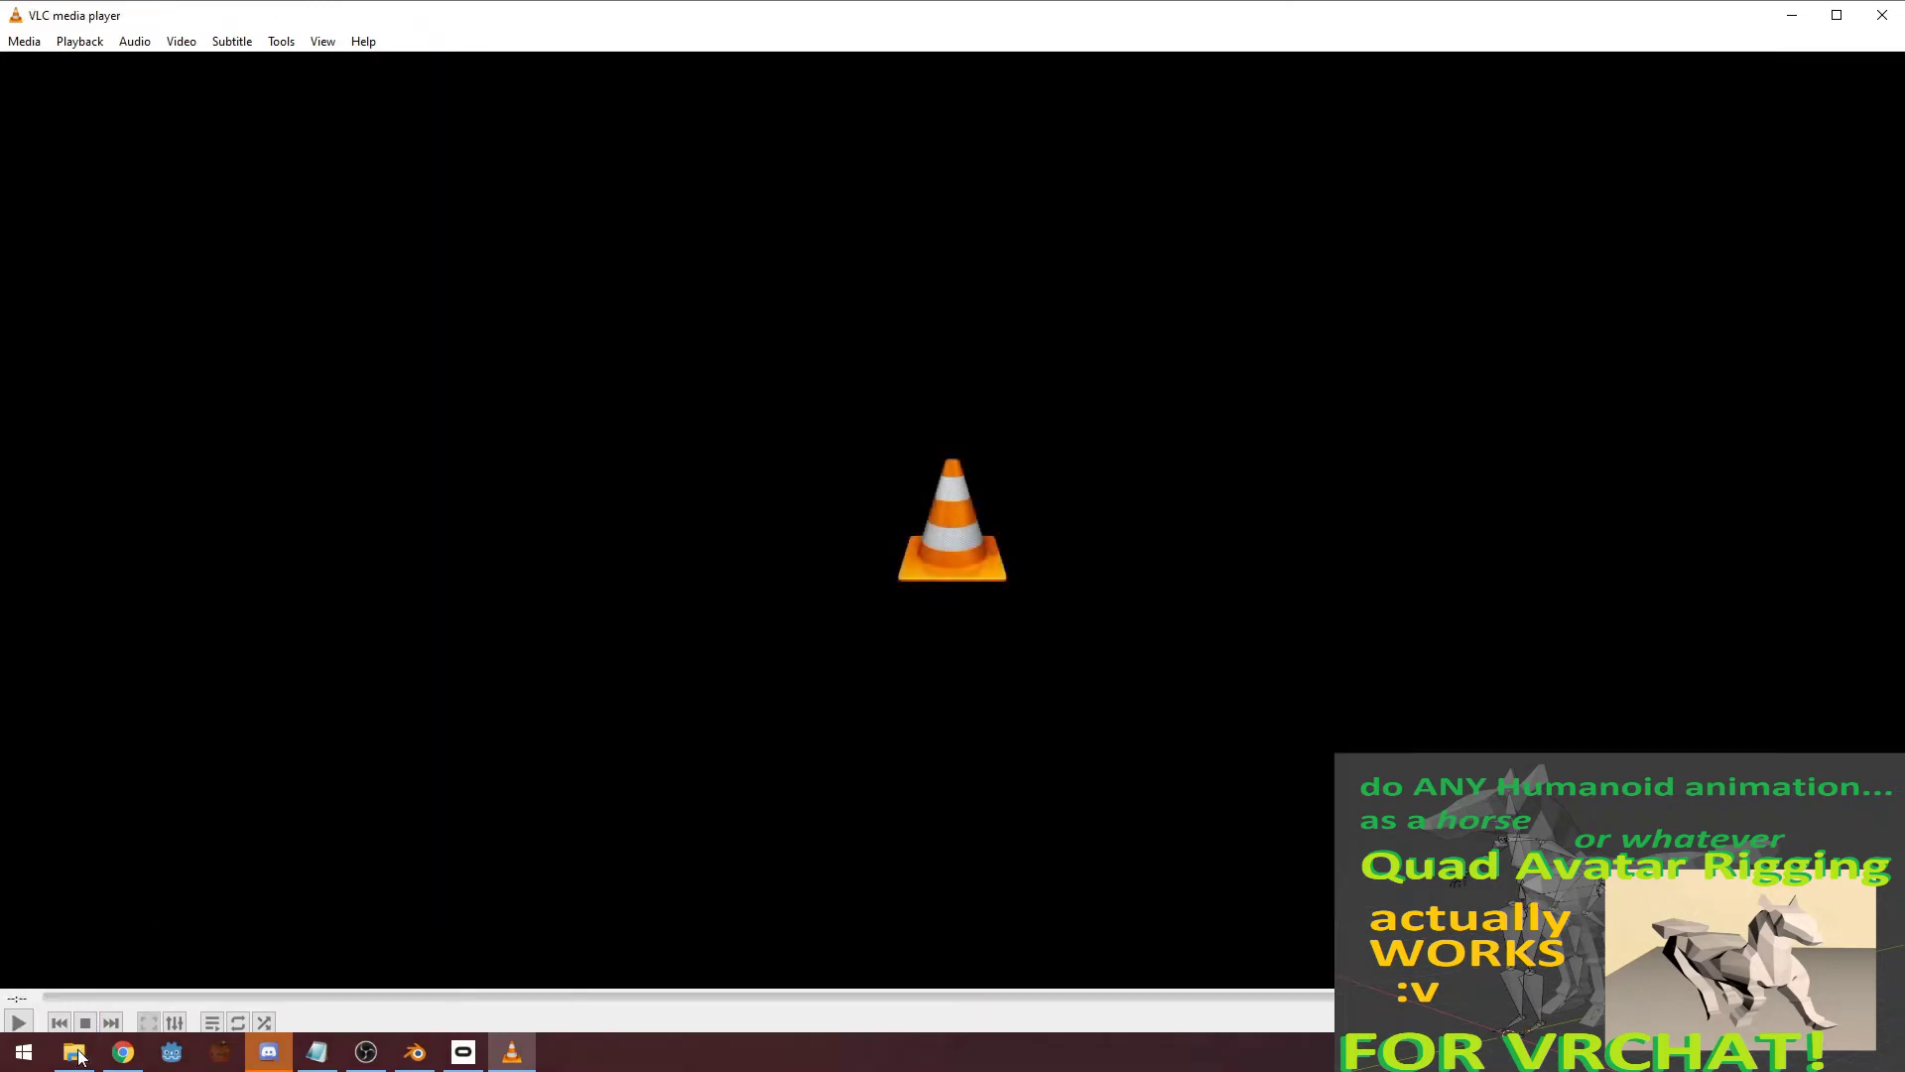
pyautogui.click(78, 1054)
pyautogui.doubleClick(544, 518)
pyautogui.rightClick(1551, 623)
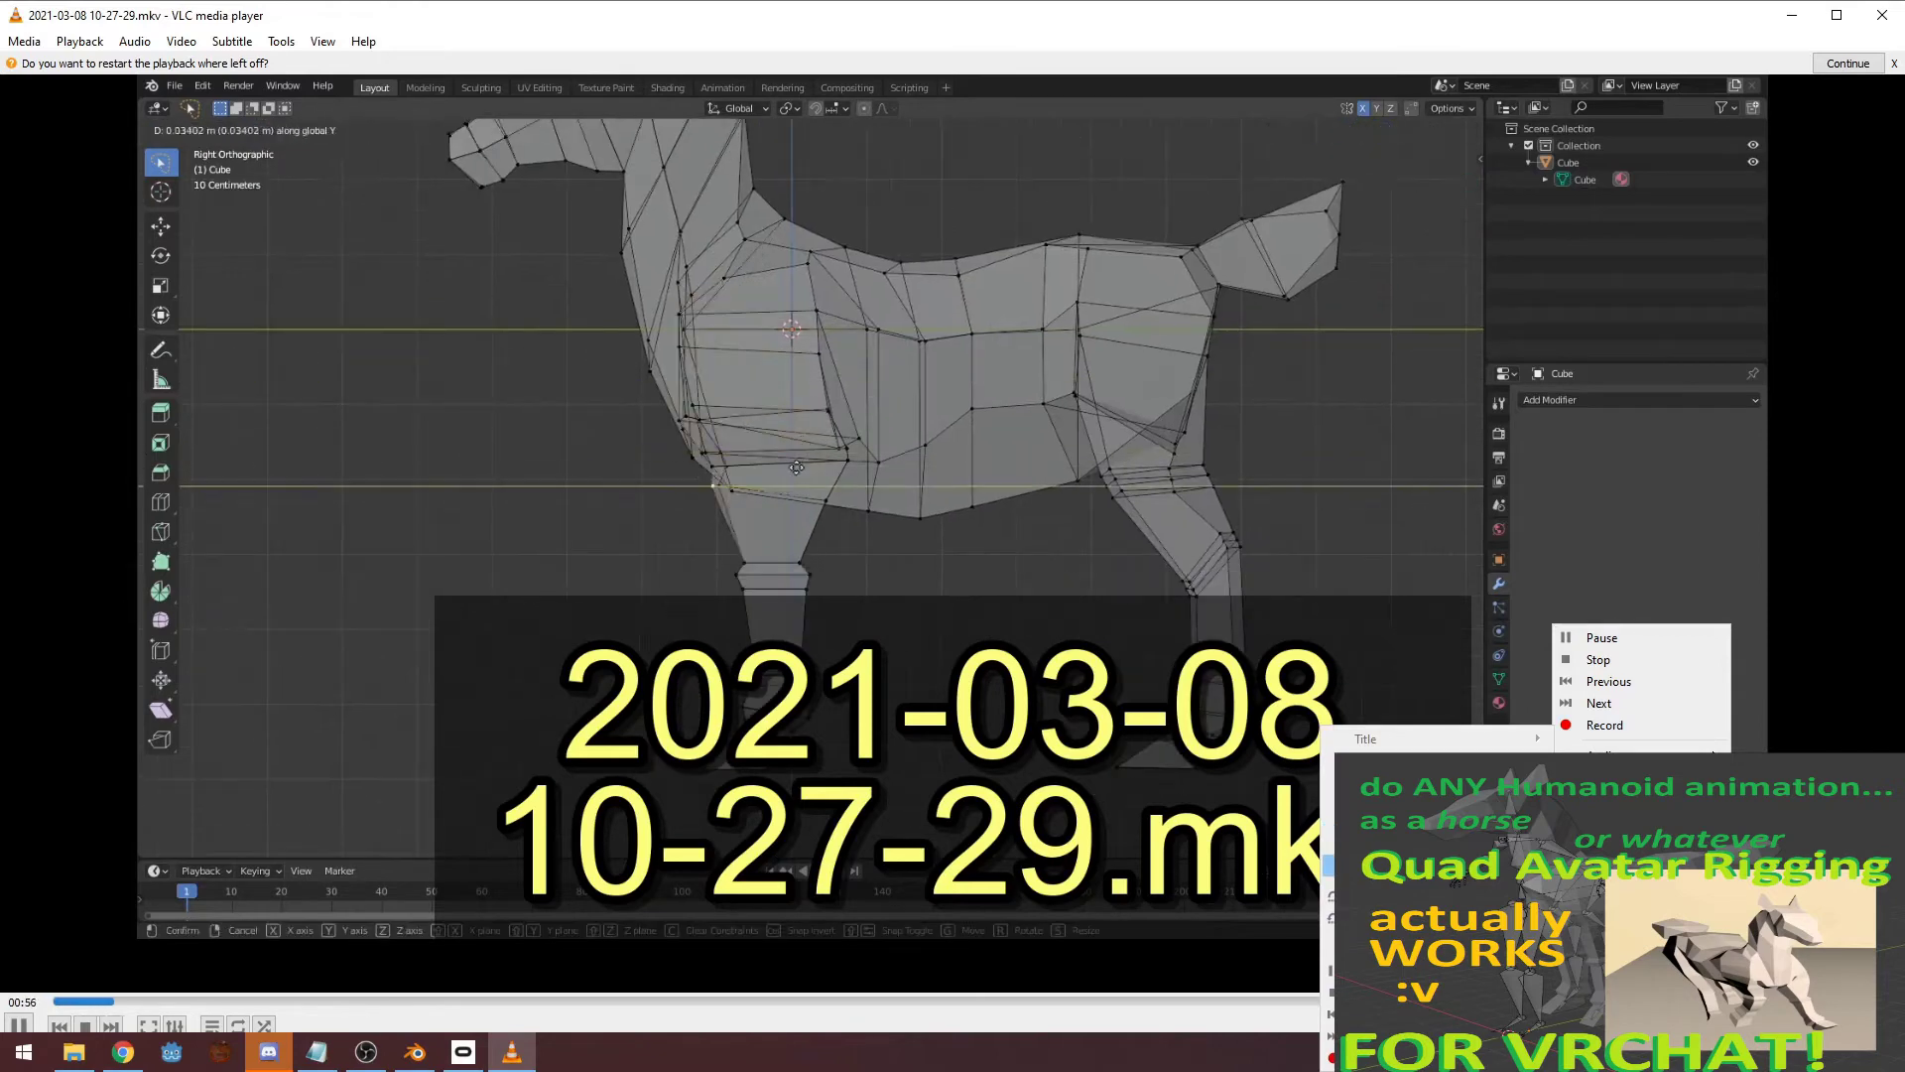
pyautogui.click(1444, 721)
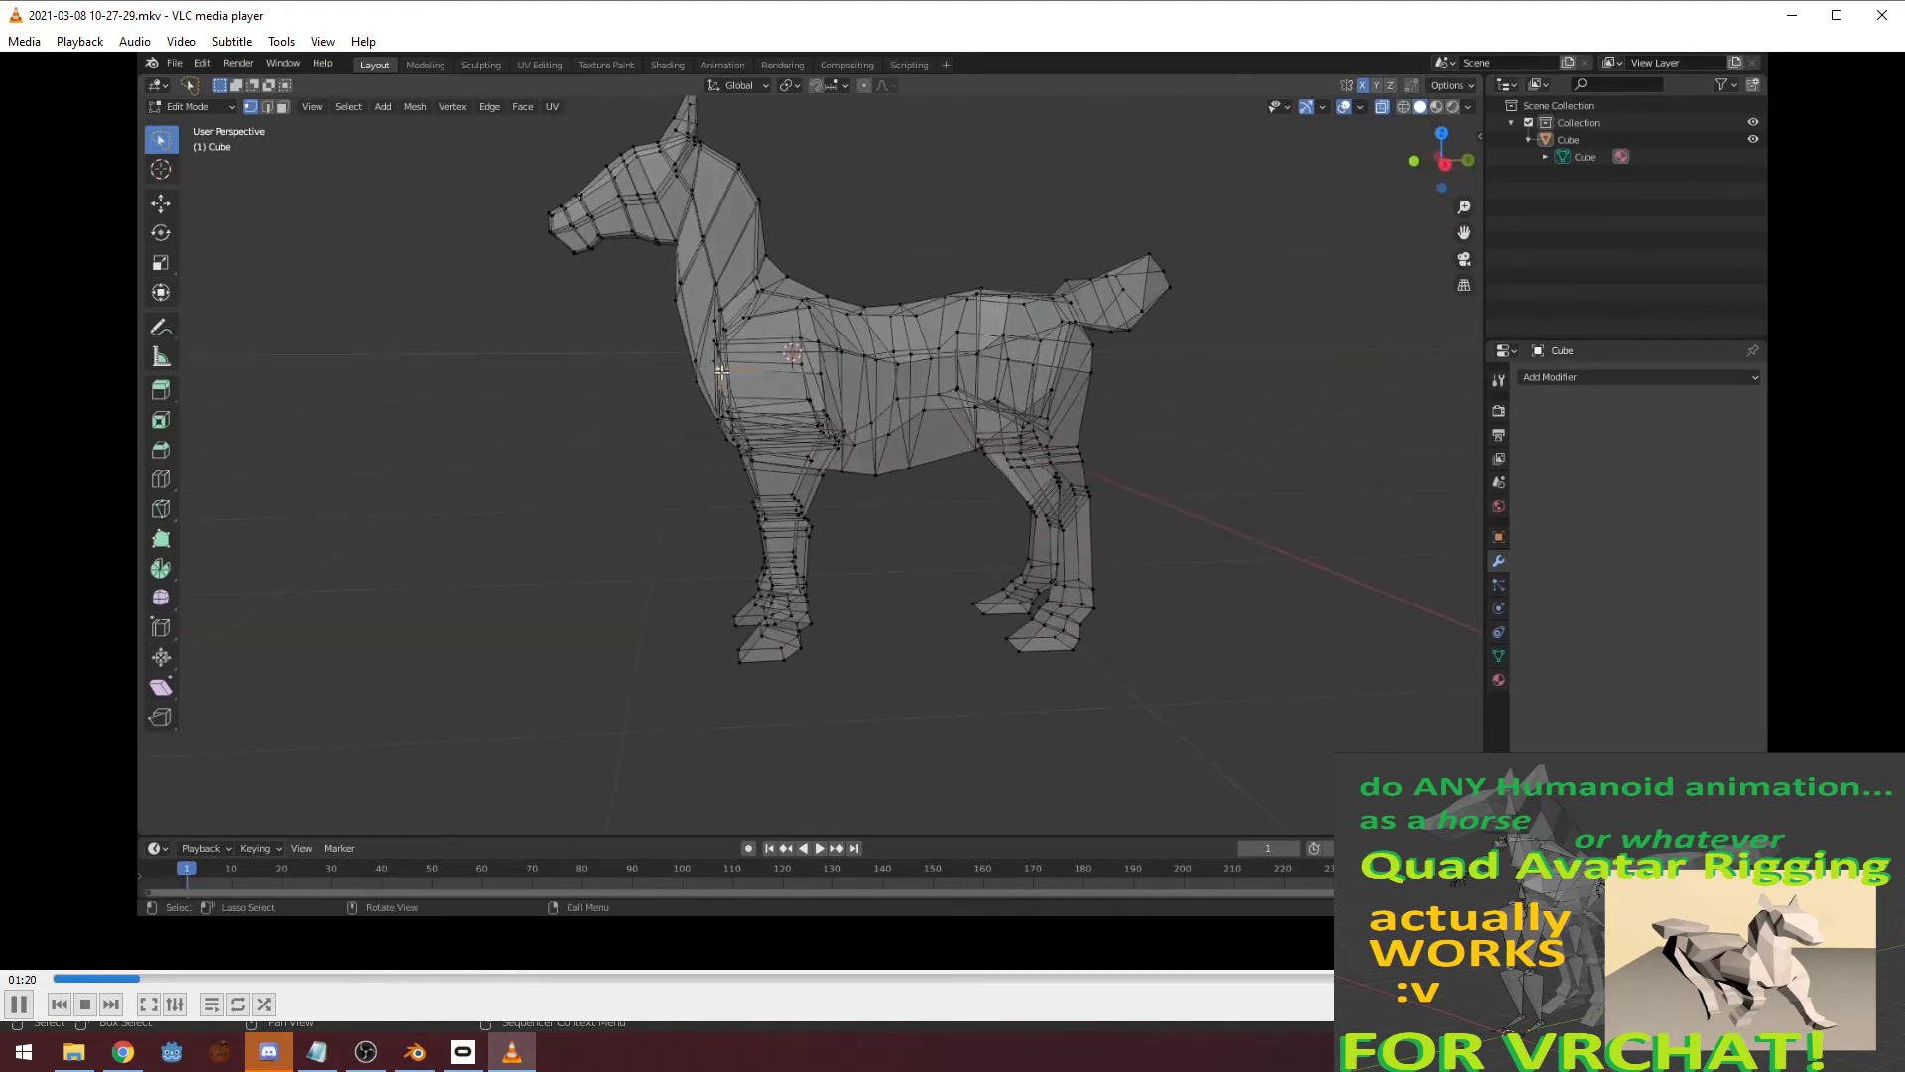
# - Repeatedly bring up and dismiss the playback menu while the Blender vertex editing plays
pyautogui.rightClick(1226, 528)
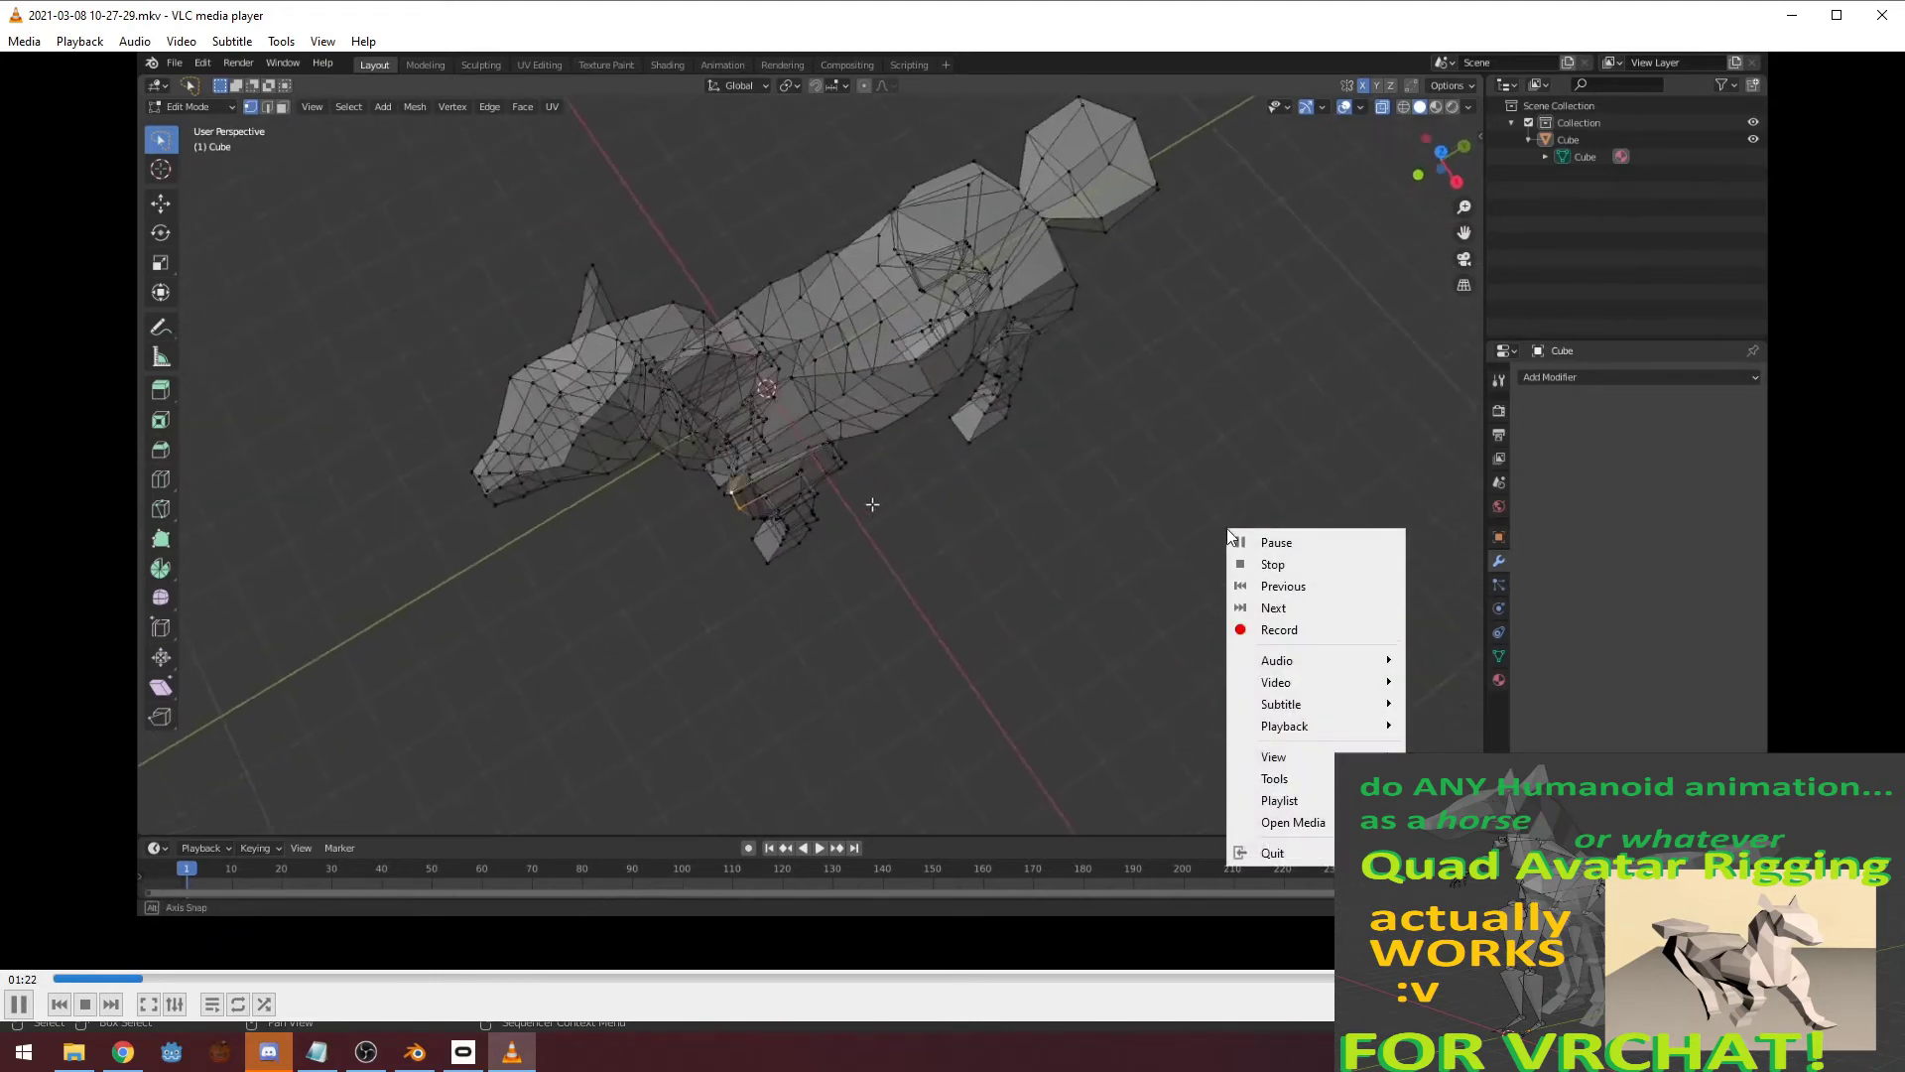
pyautogui.moveTo(1330, 725)
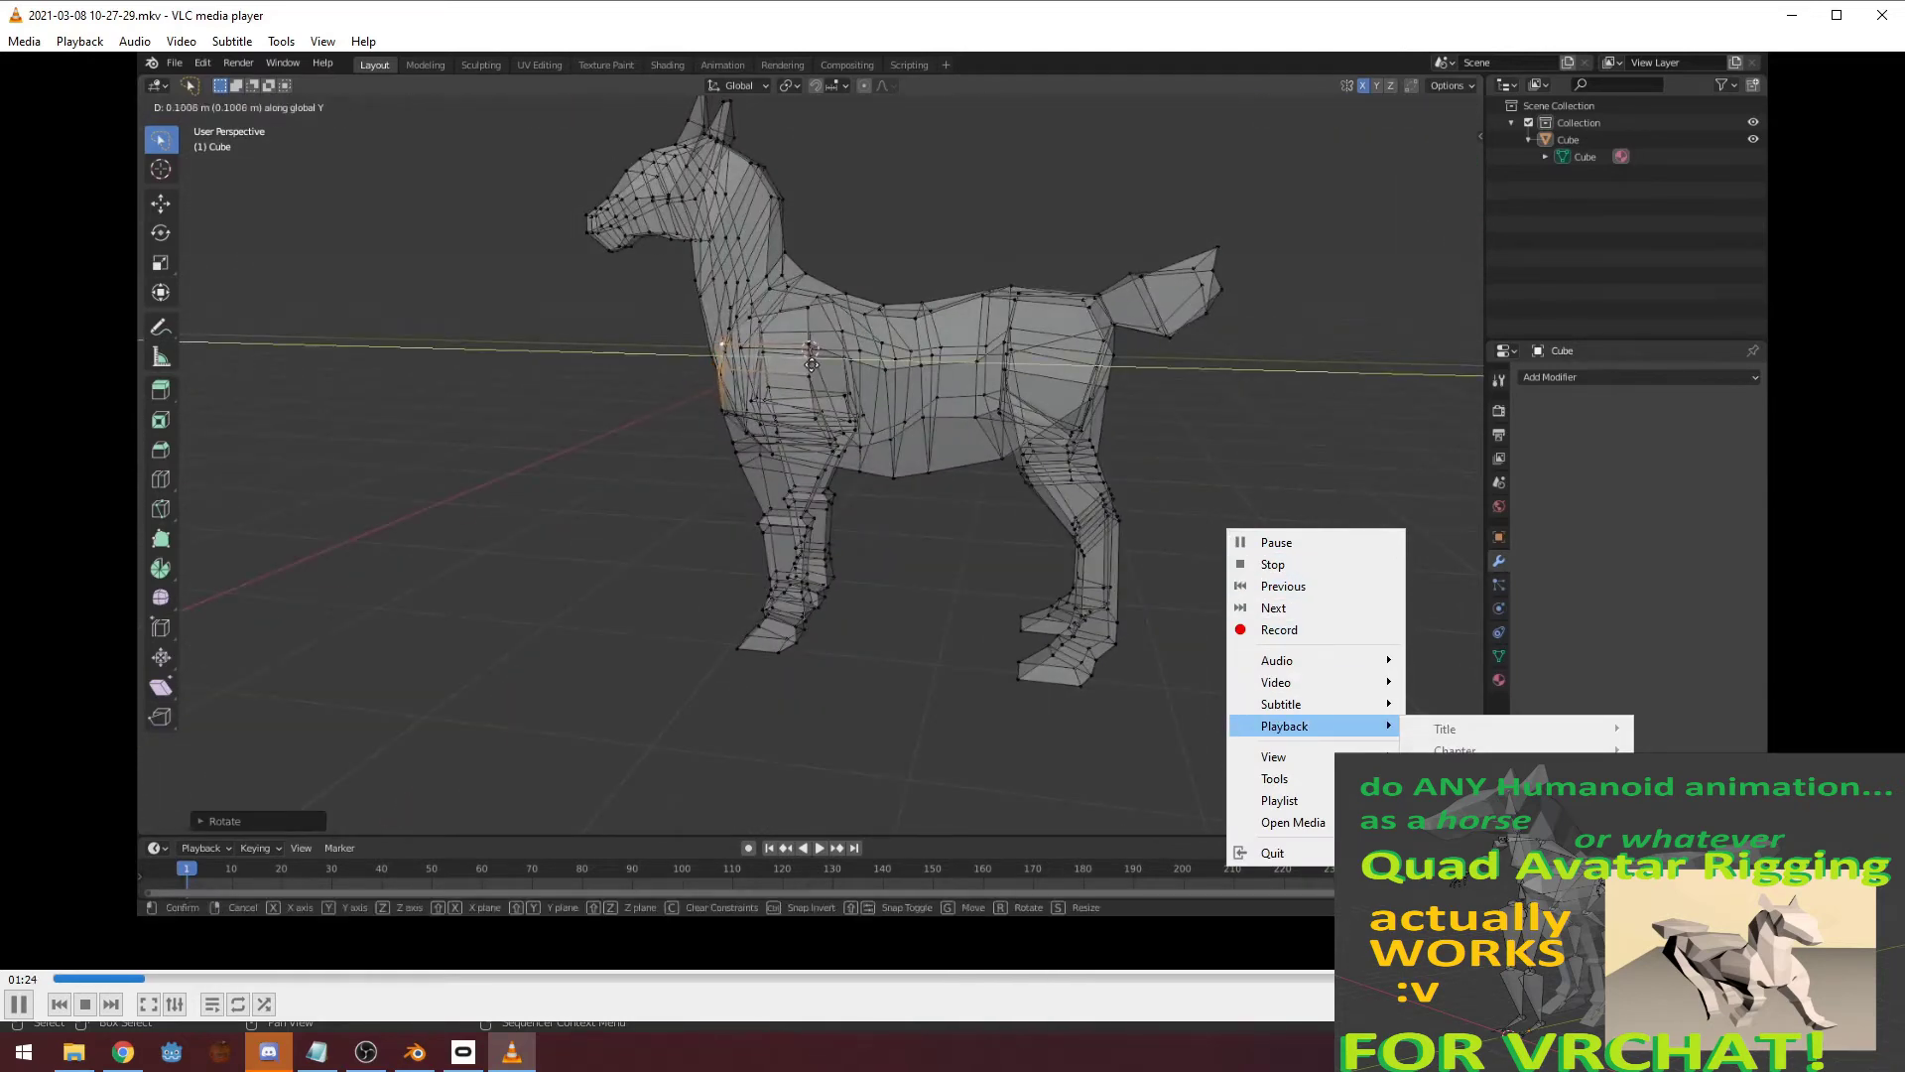
pyautogui.click(1429, 634)
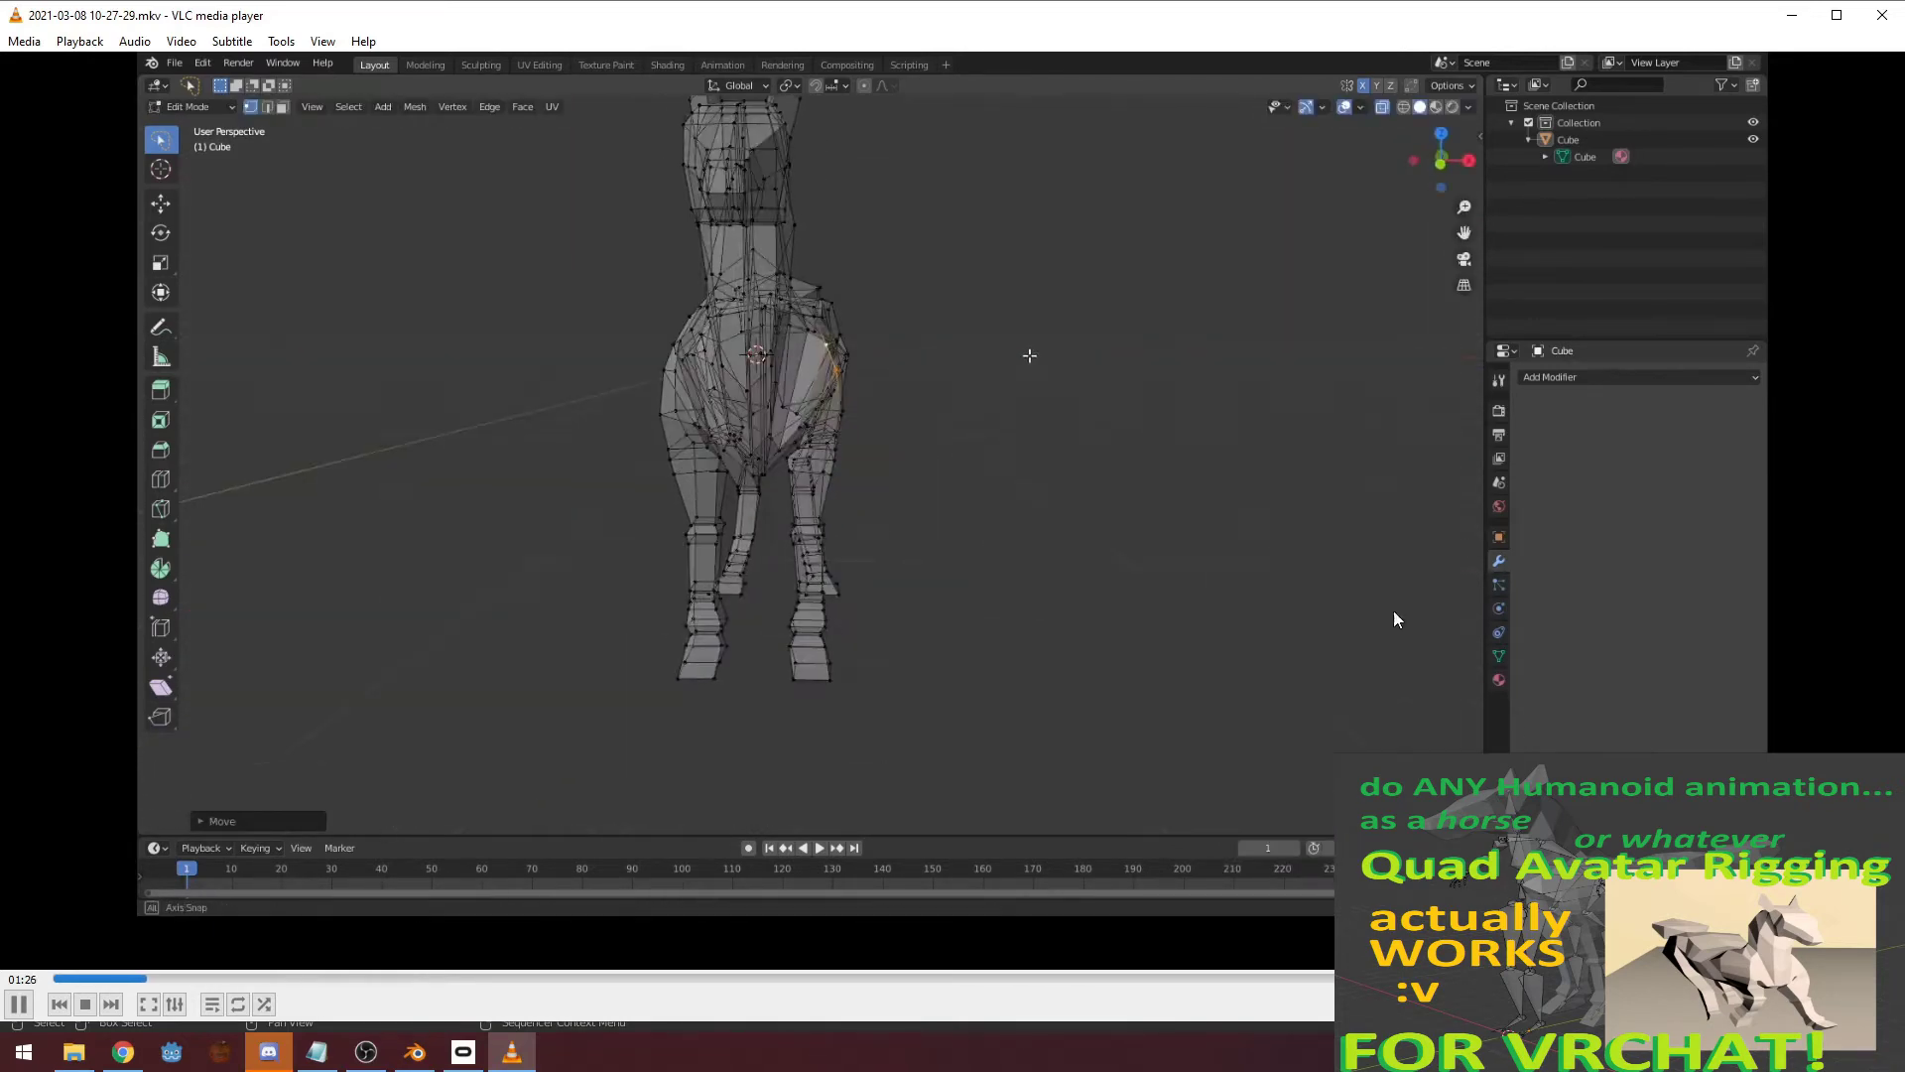
pyautogui.rightClick(1312, 591)
pyautogui.moveTo(1326, 787)
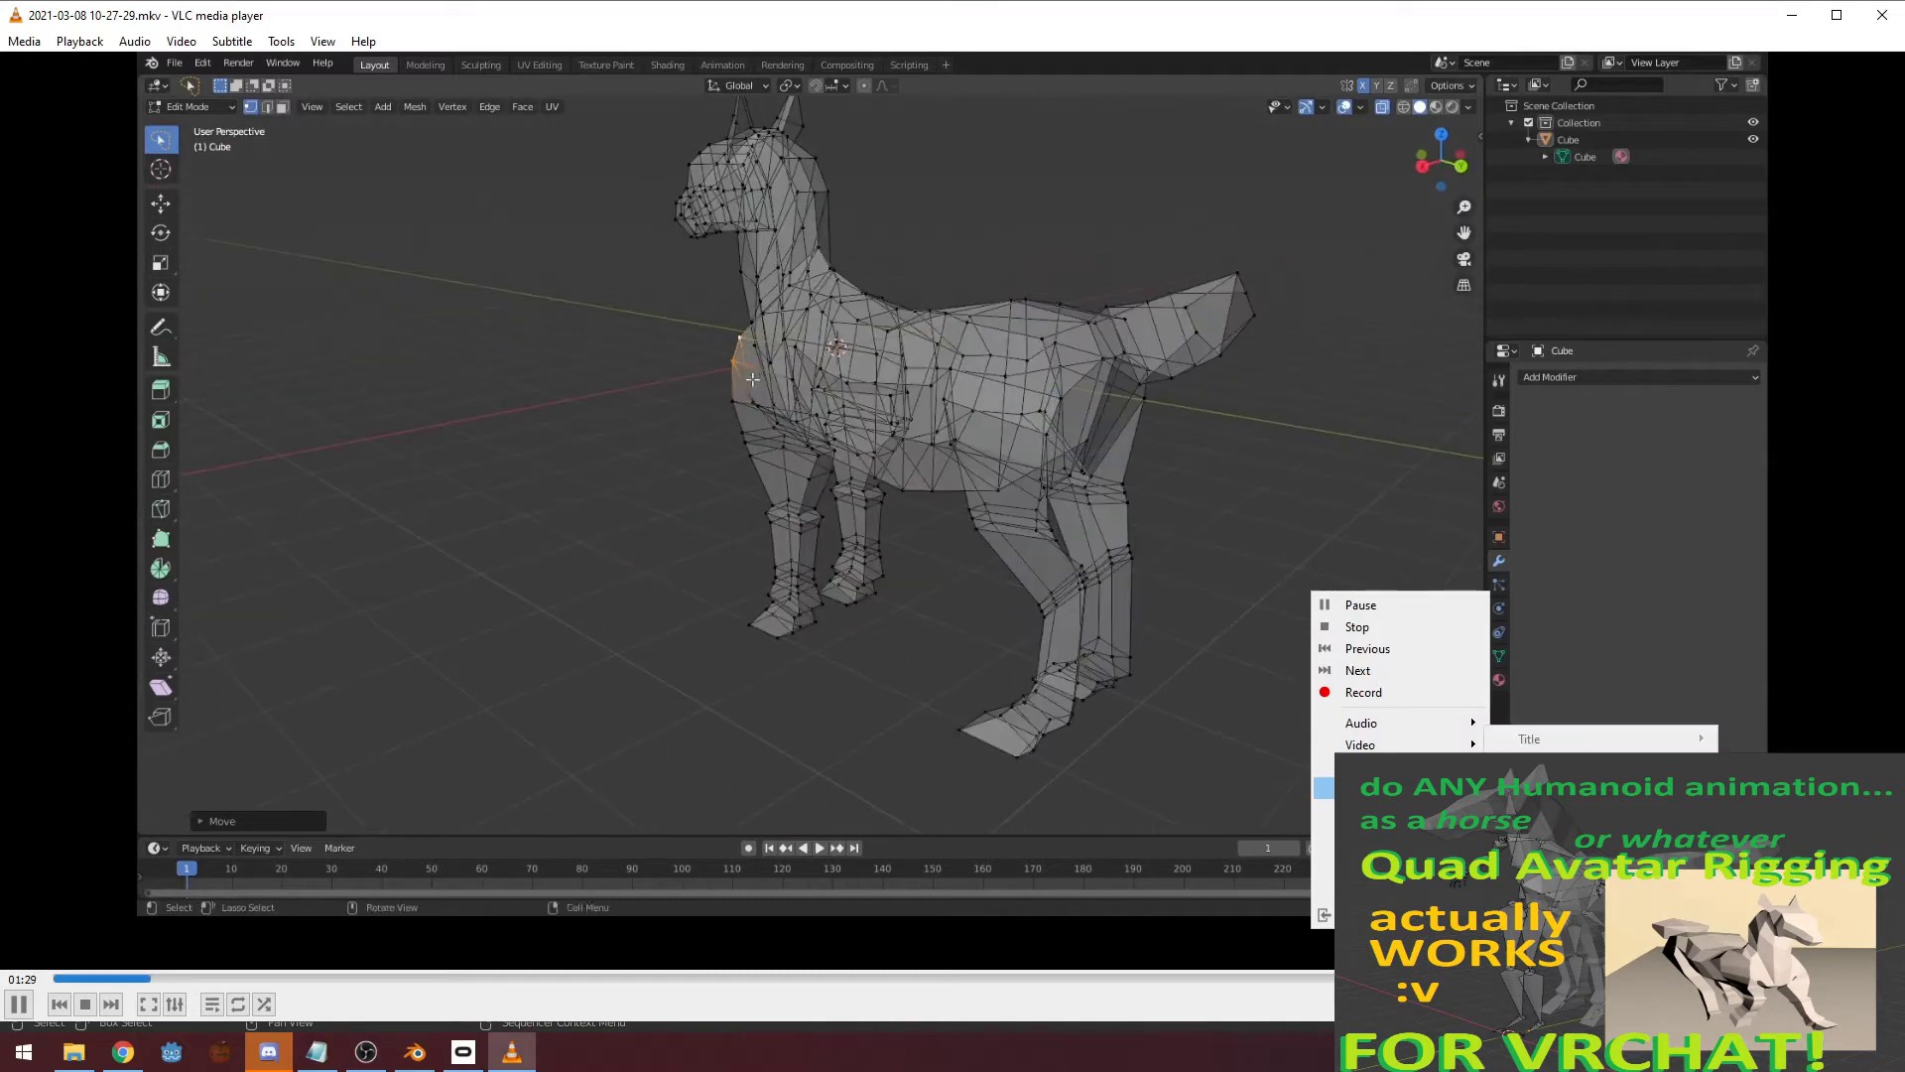
pyautogui.press('Escape')
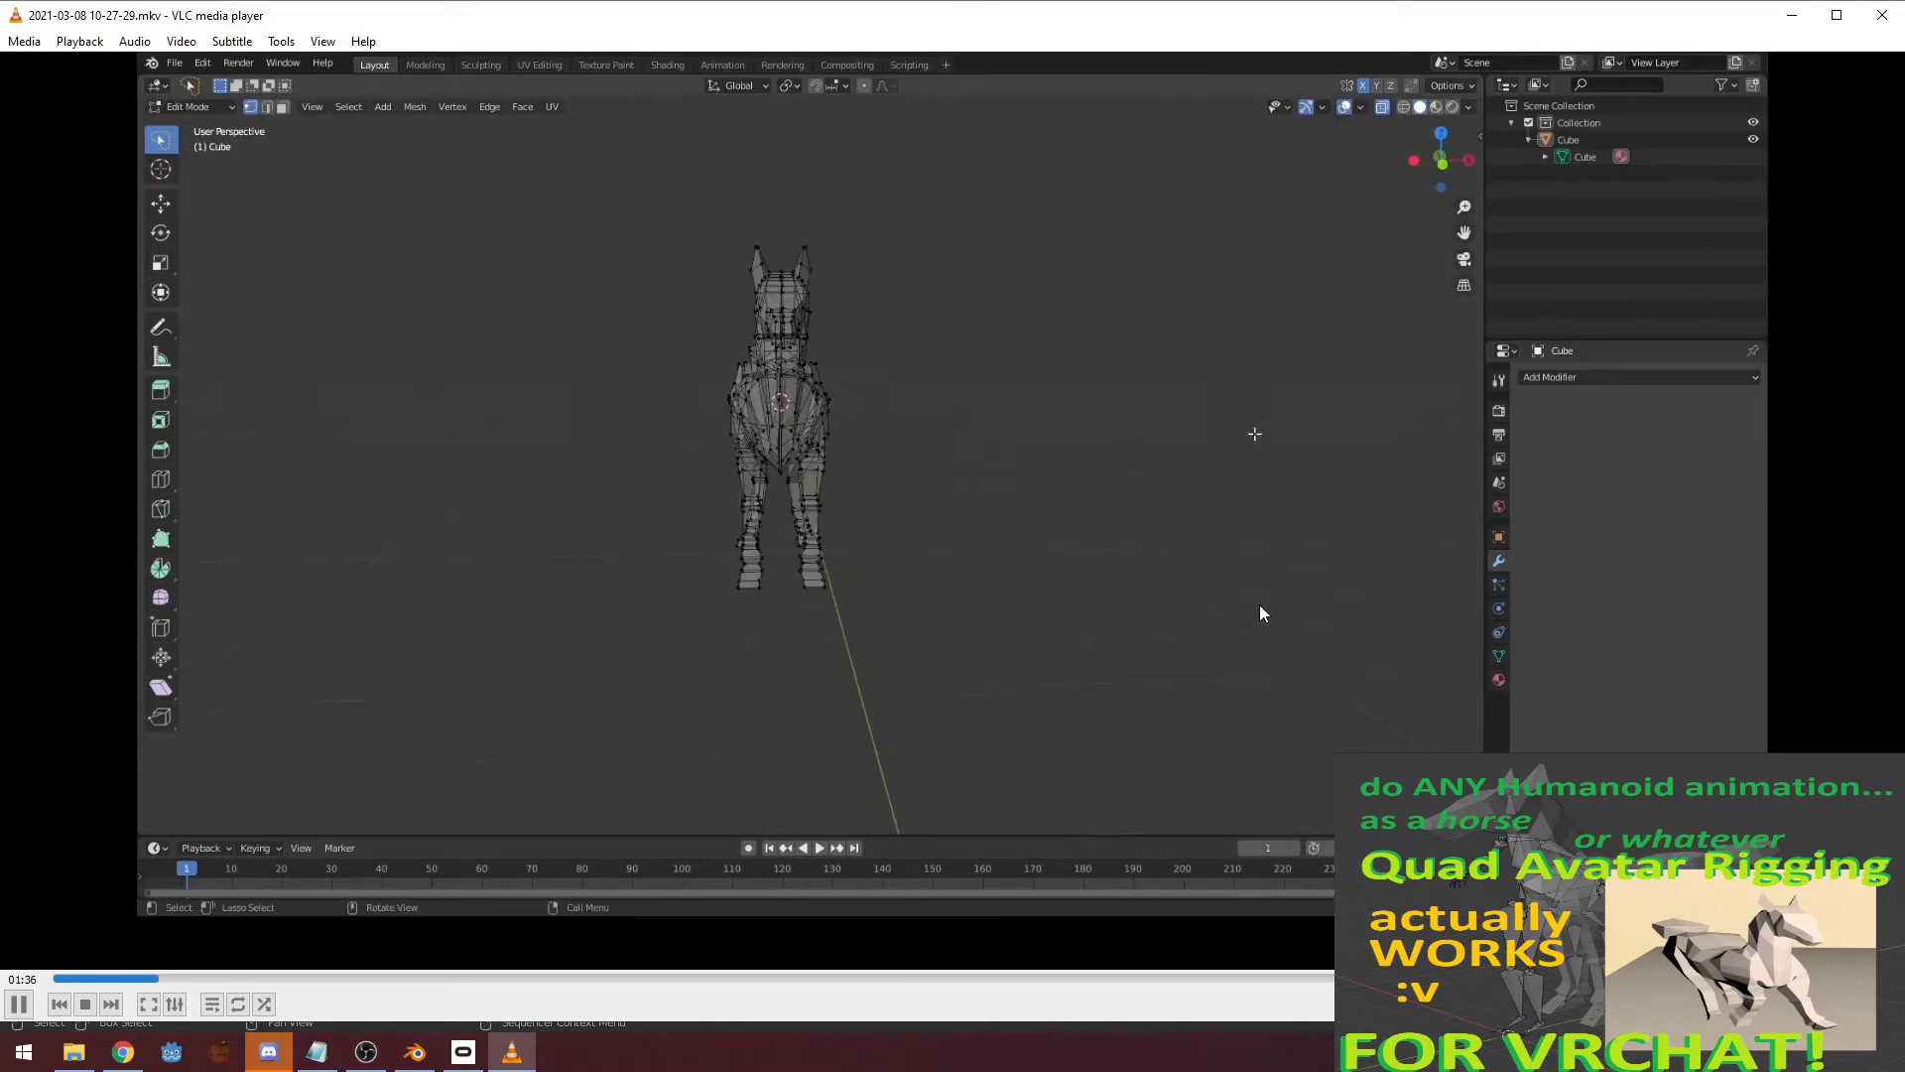
pyautogui.rightClick(1259, 604)
pyautogui.moveTo(1310, 802)
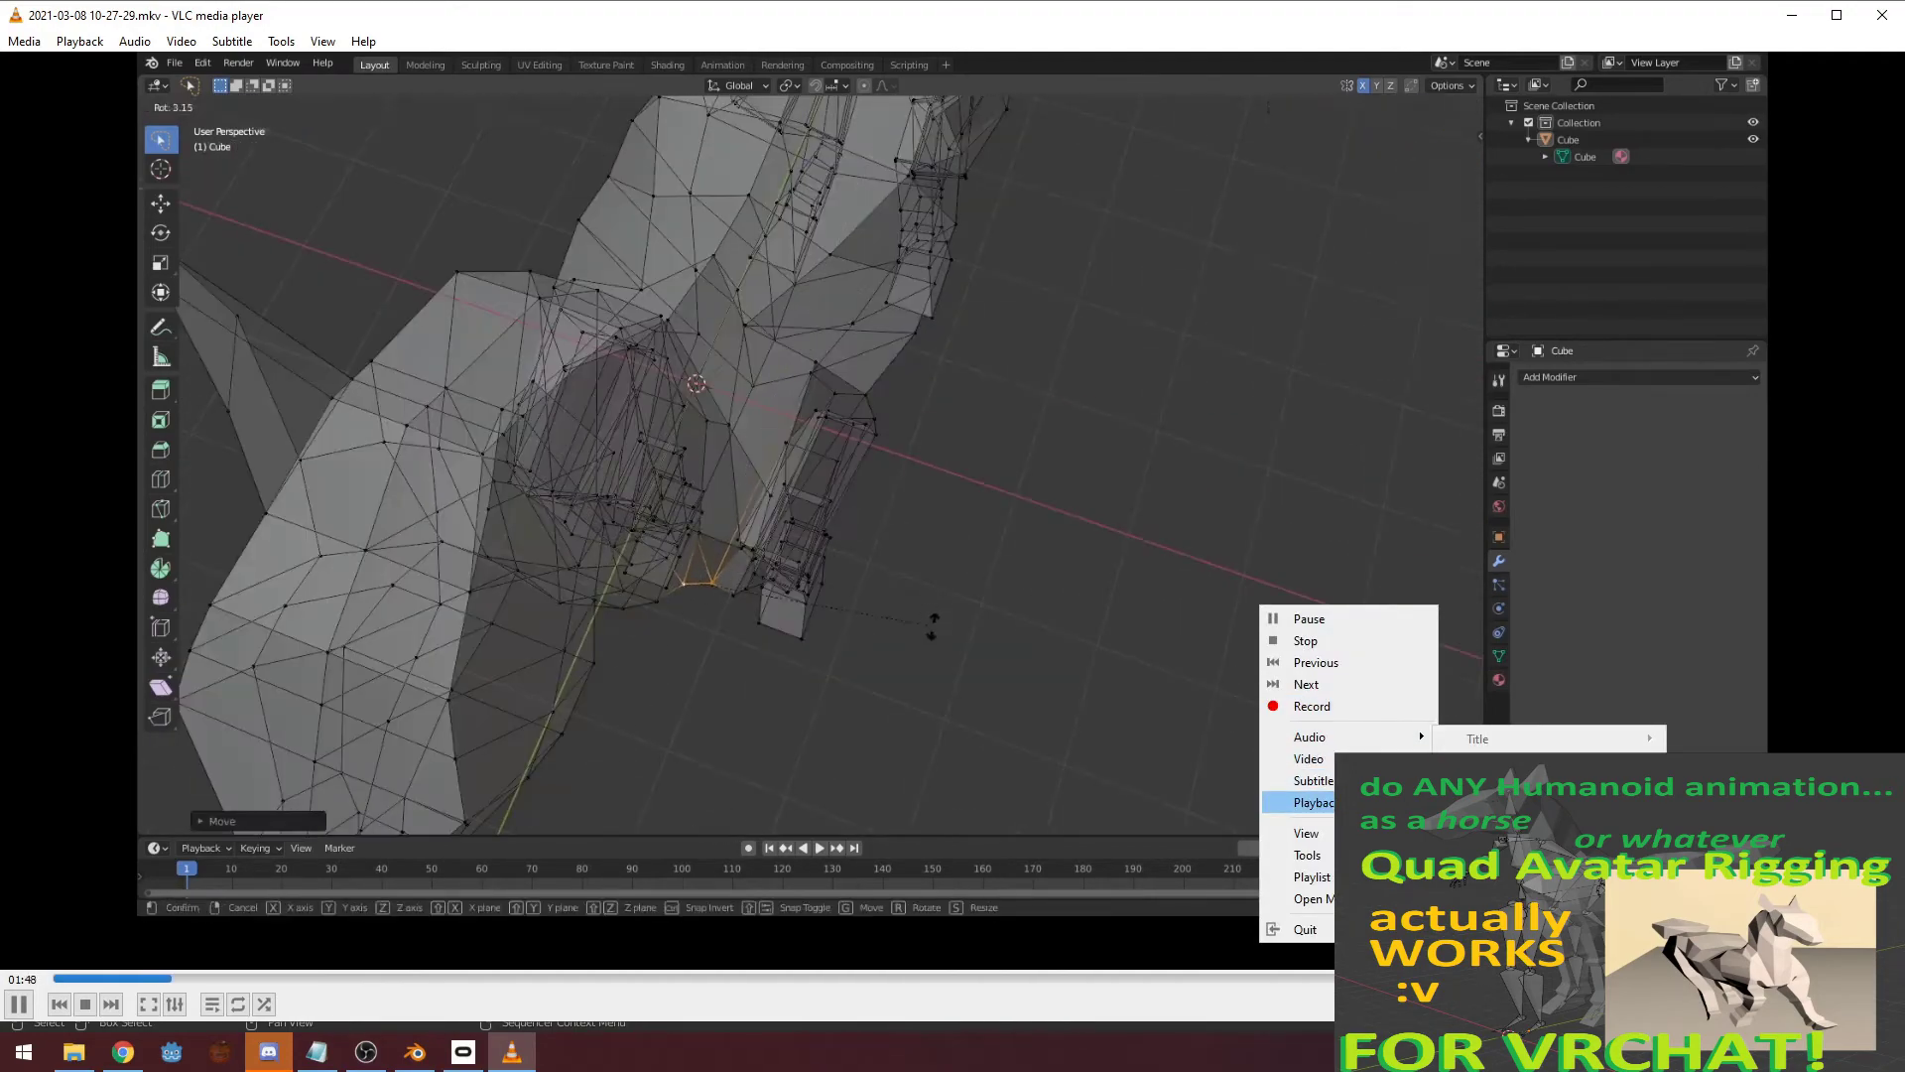
pyautogui.click(1348, 588)
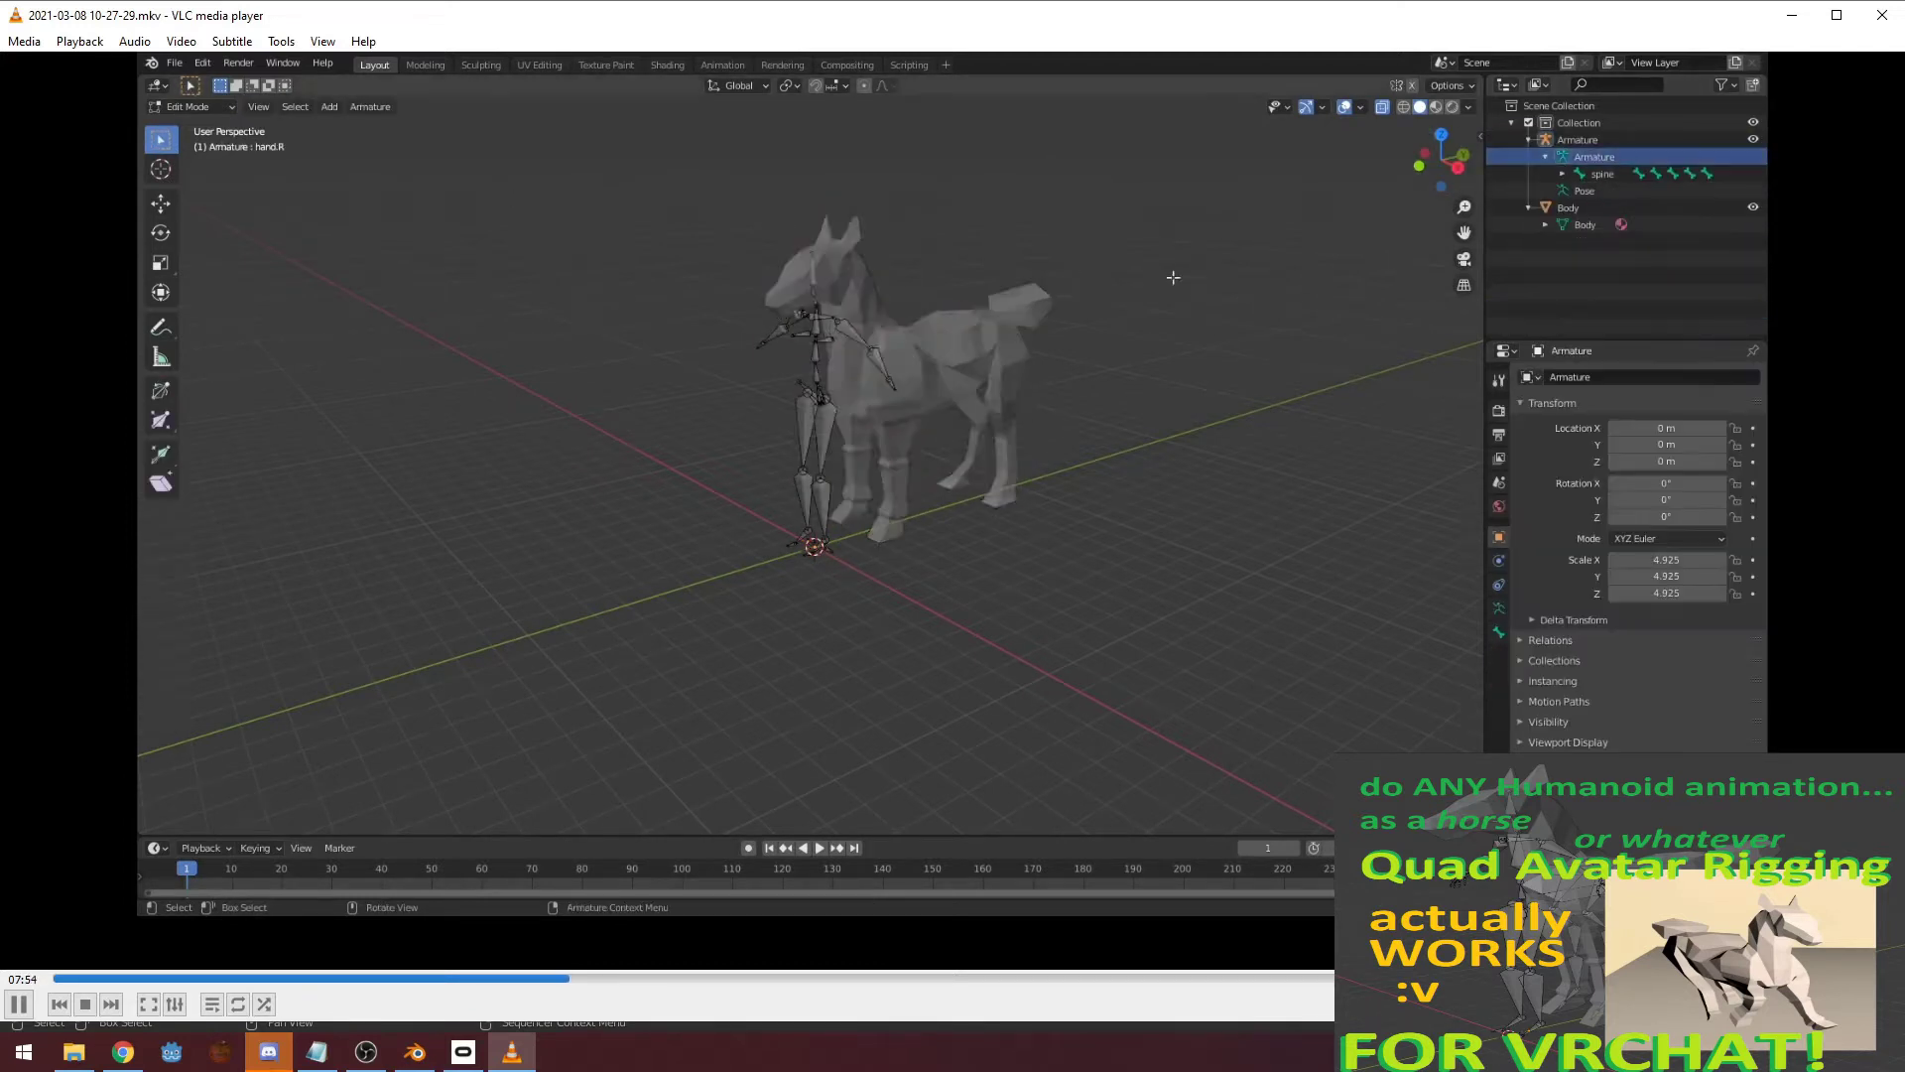
# - Bring up VLC's right-click playback menu twice, then dismiss it with Escape
pyautogui.rightClick(1426, 636)
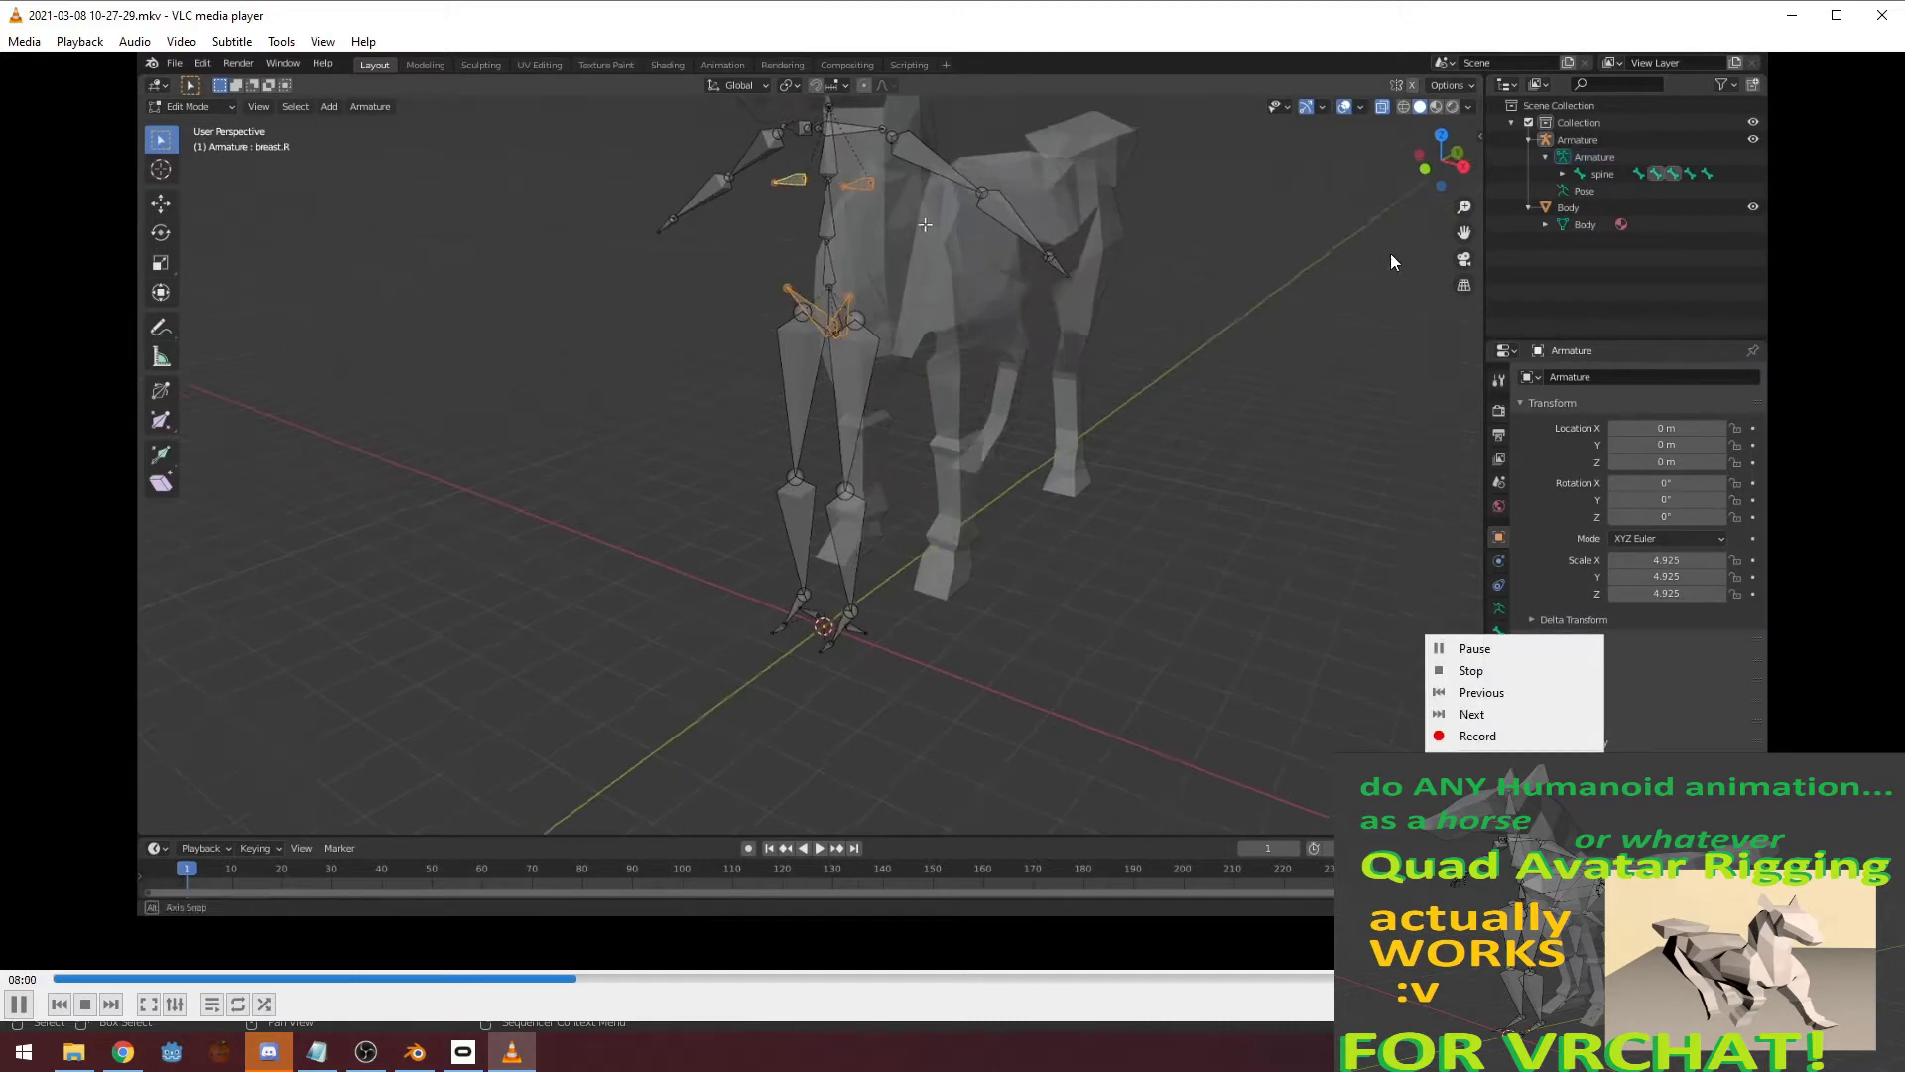
pyautogui.rightClick(1727, 219)
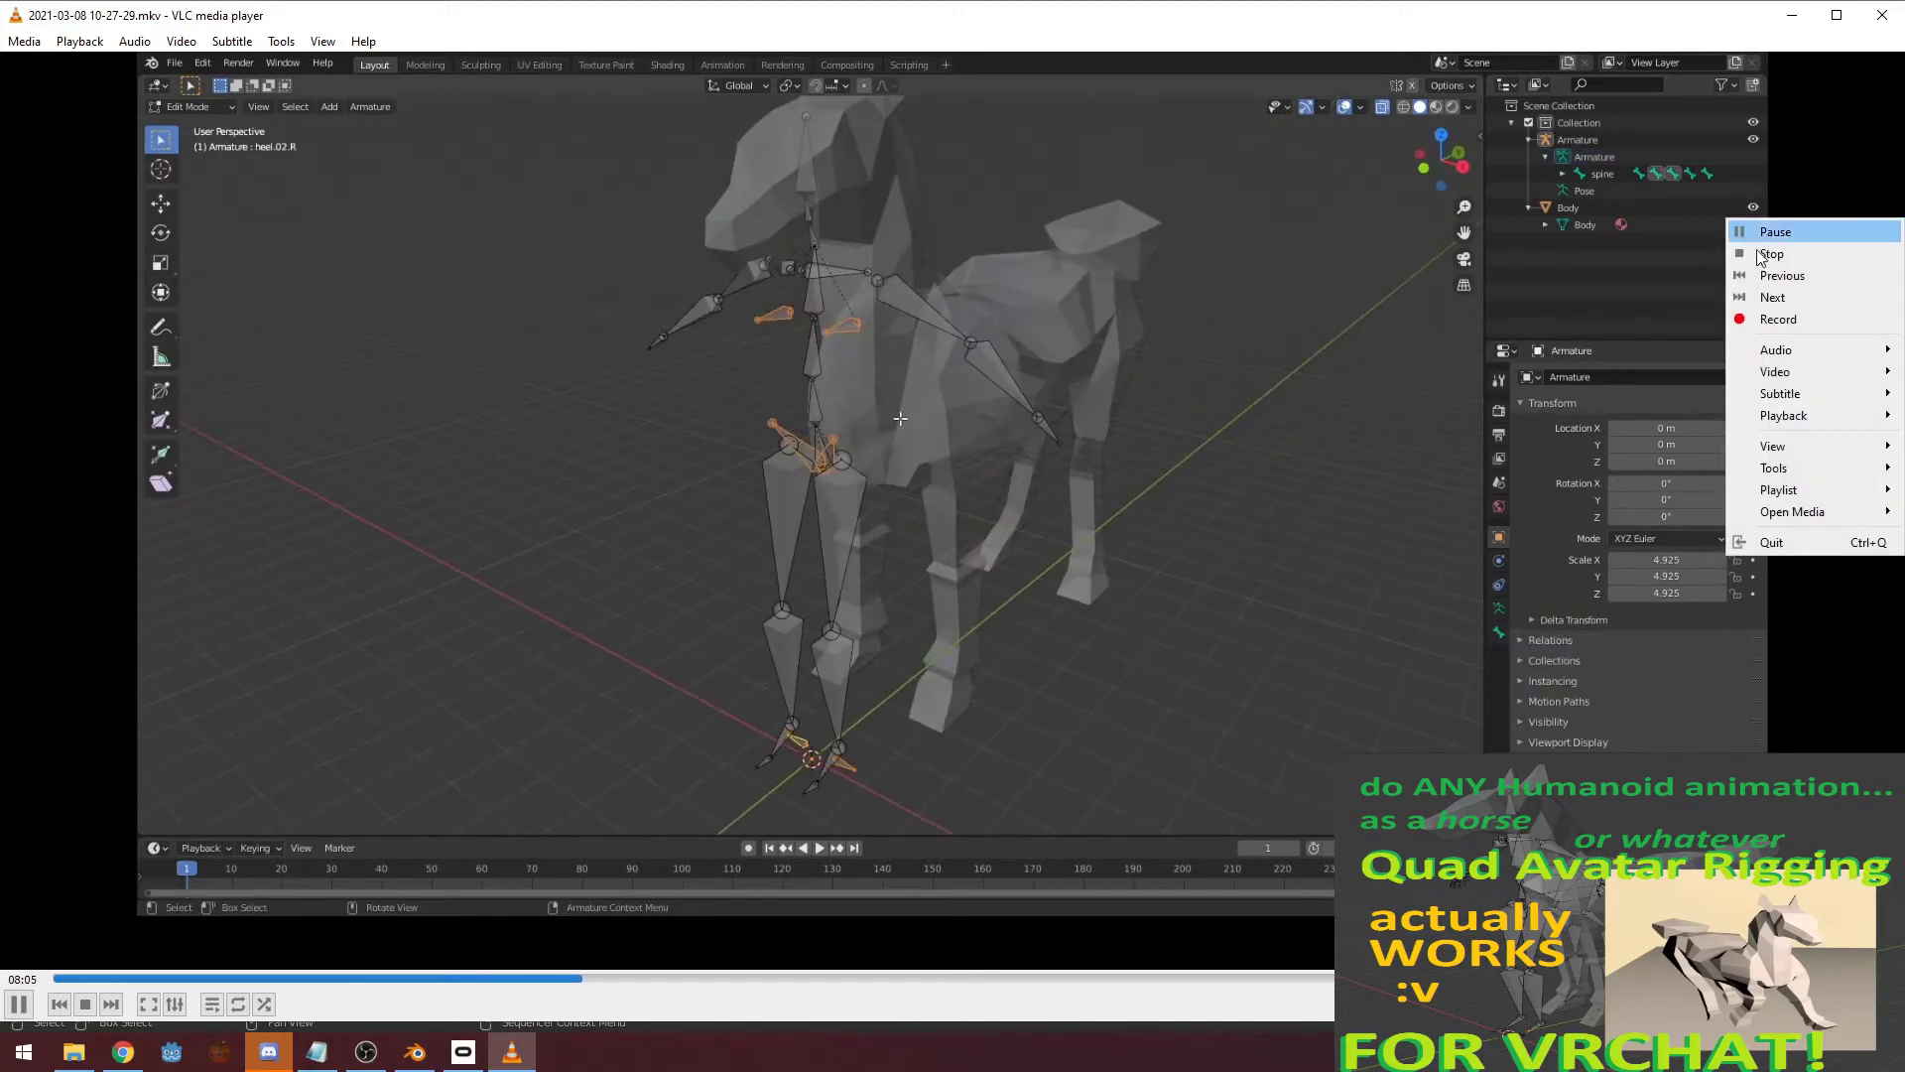
pyautogui.press('Escape')
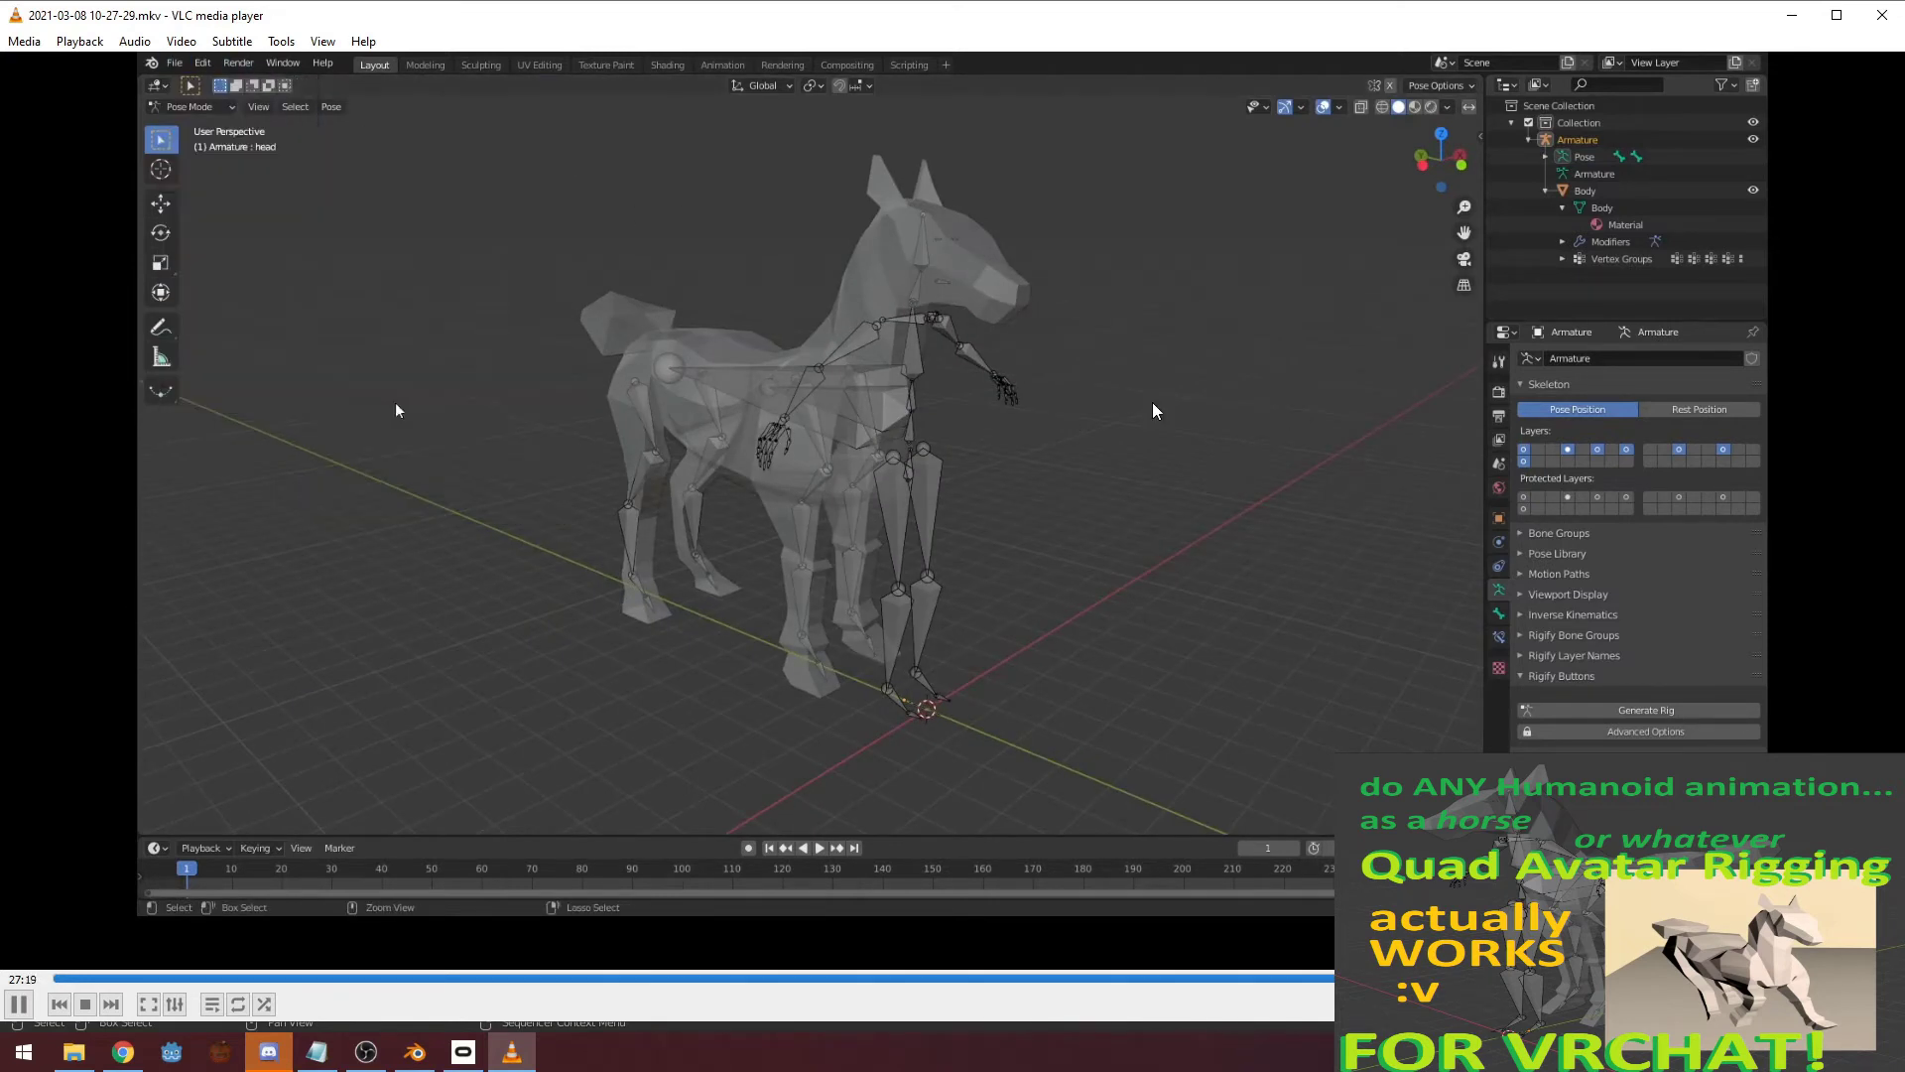
pyautogui.click(91, 1052)
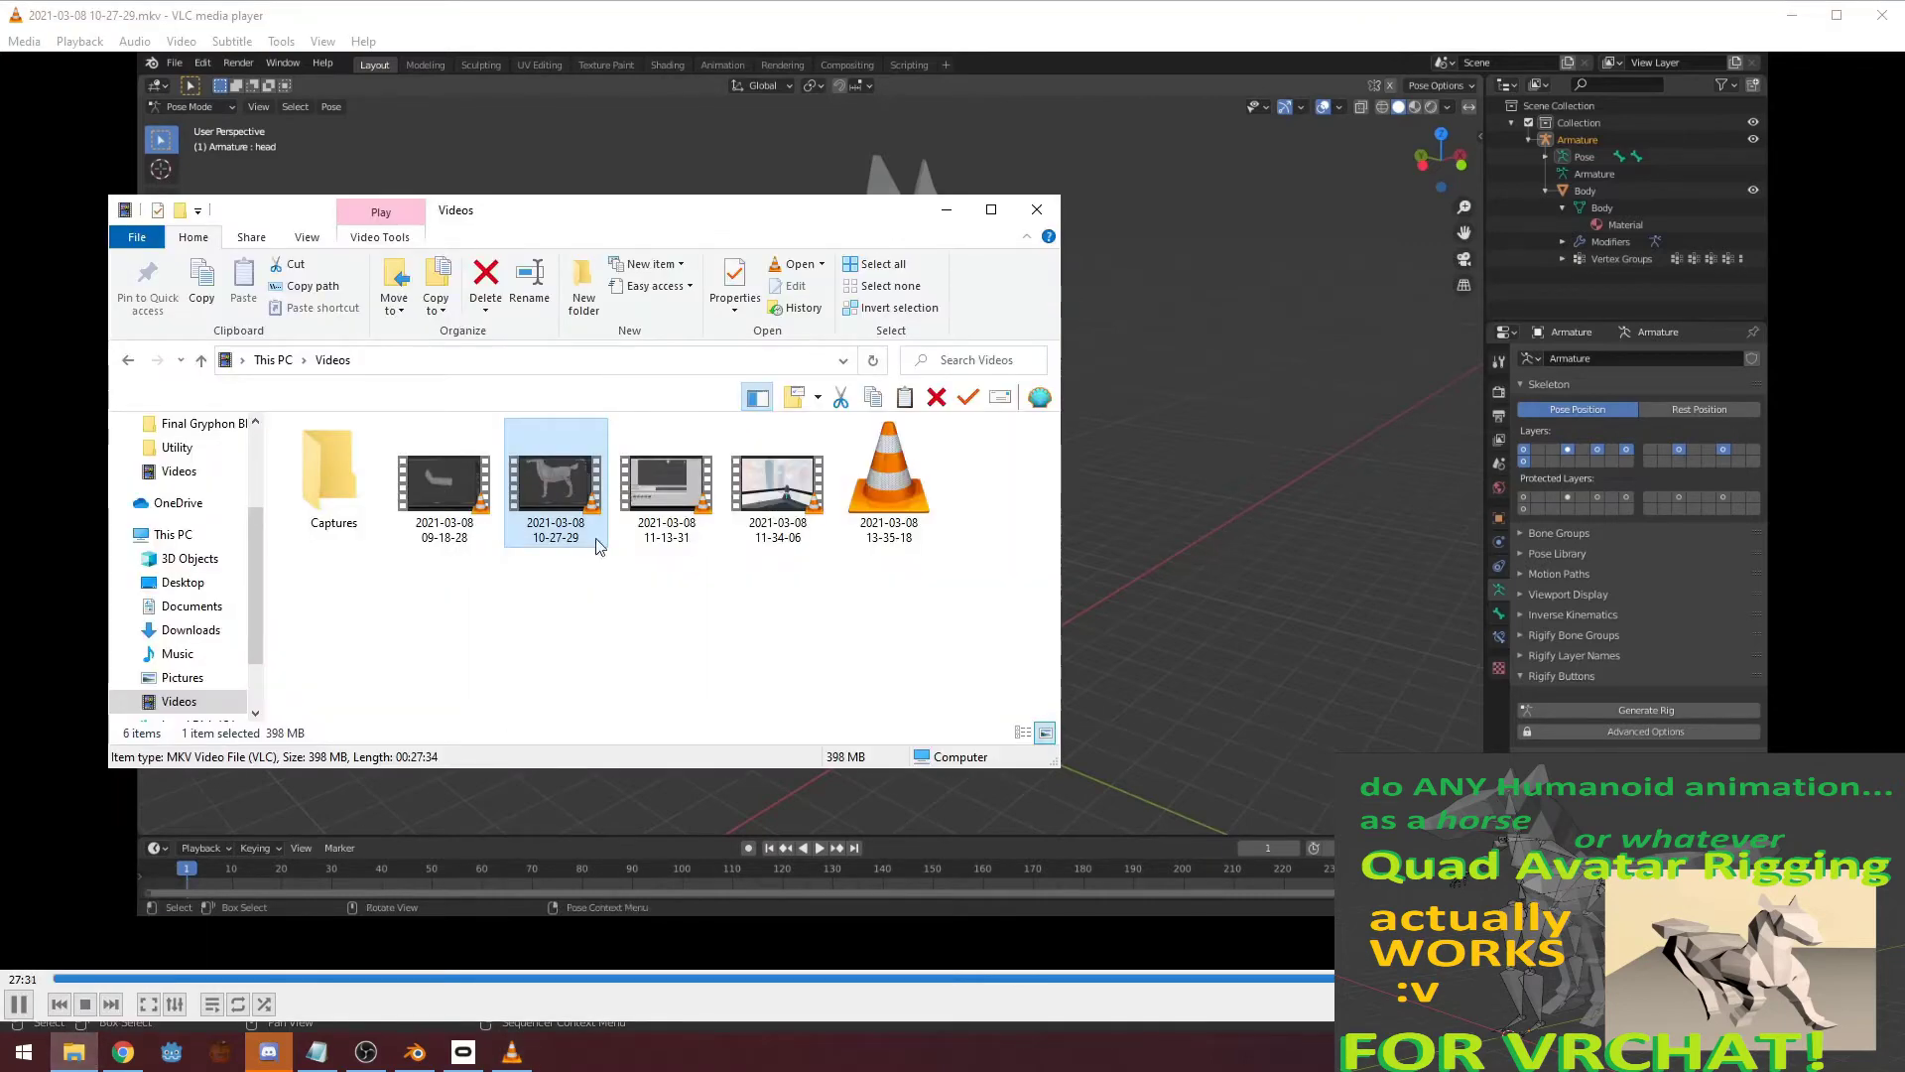
pyautogui.doubleClick(665, 529)
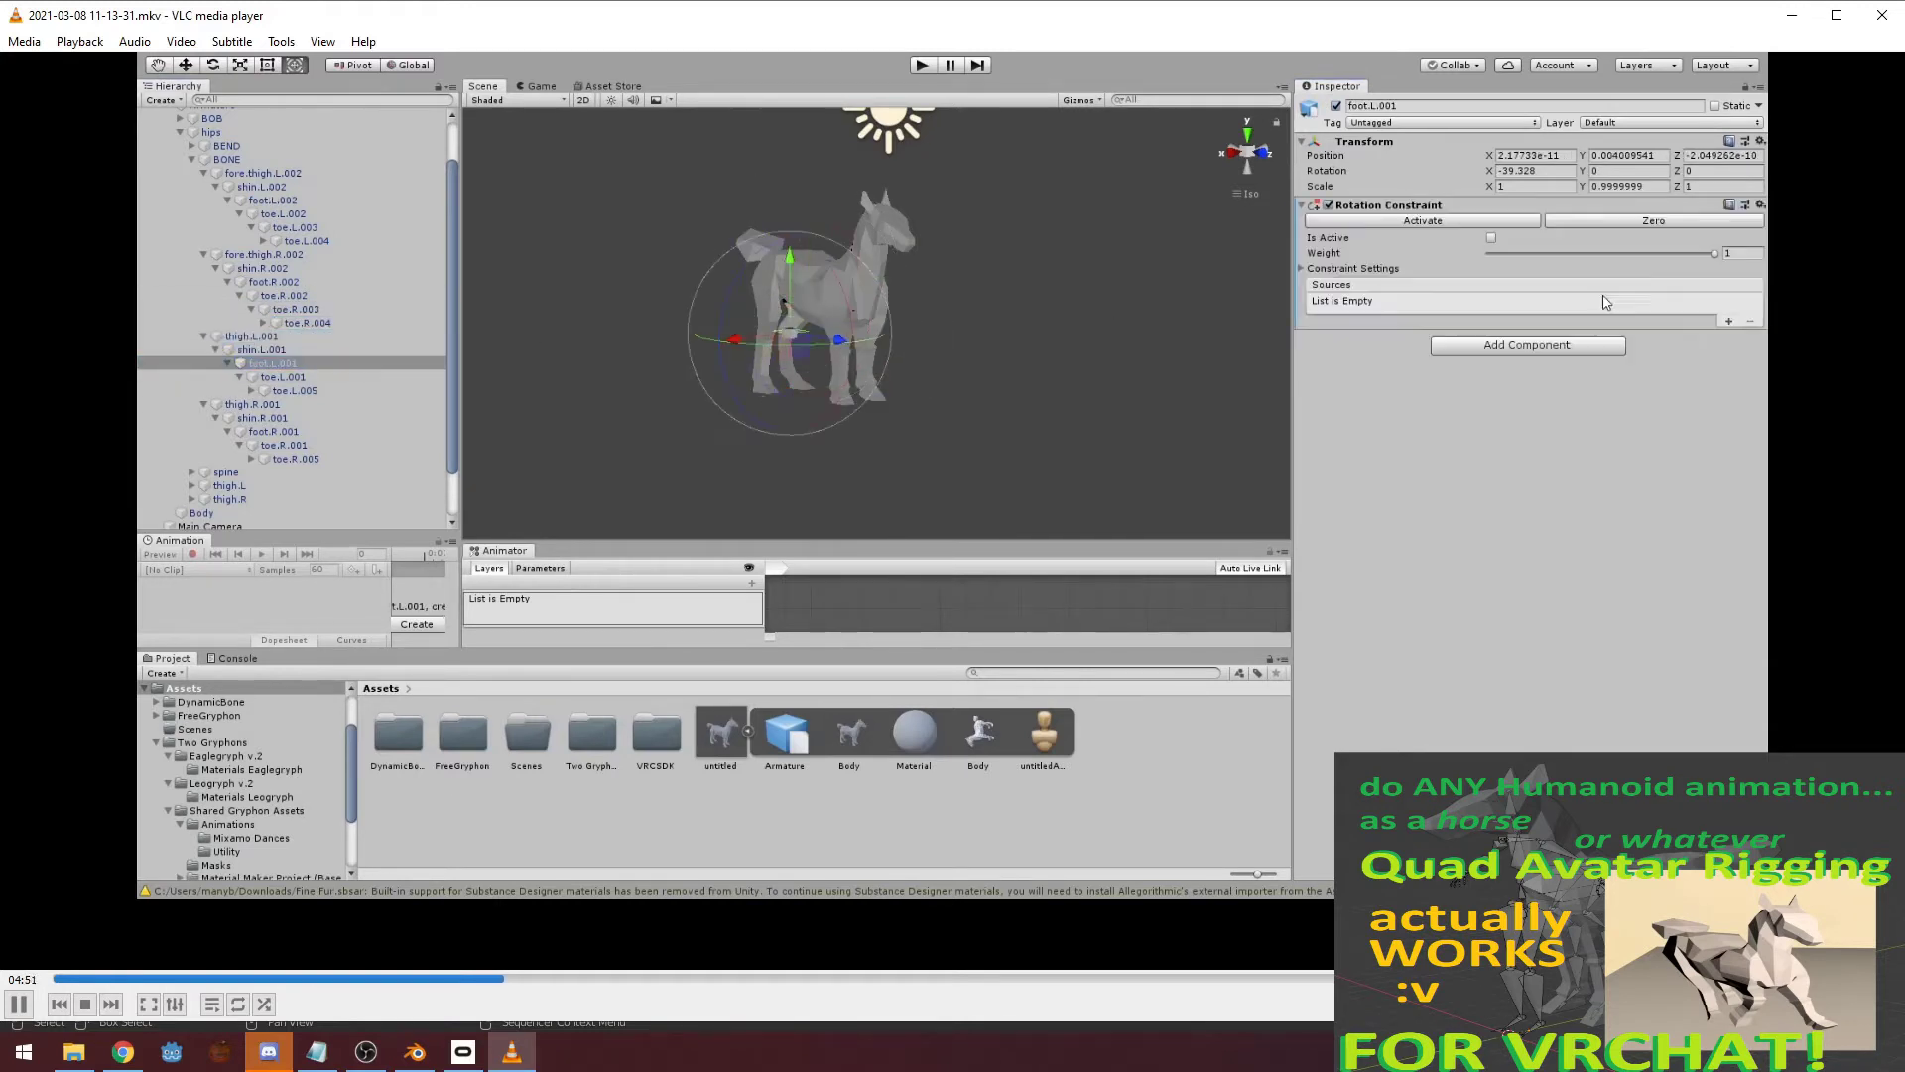
# - Bring up VLC's playback menu and dismiss it while the toe.L.002 constraint setup plays
pyautogui.rightClick(1427, 651)
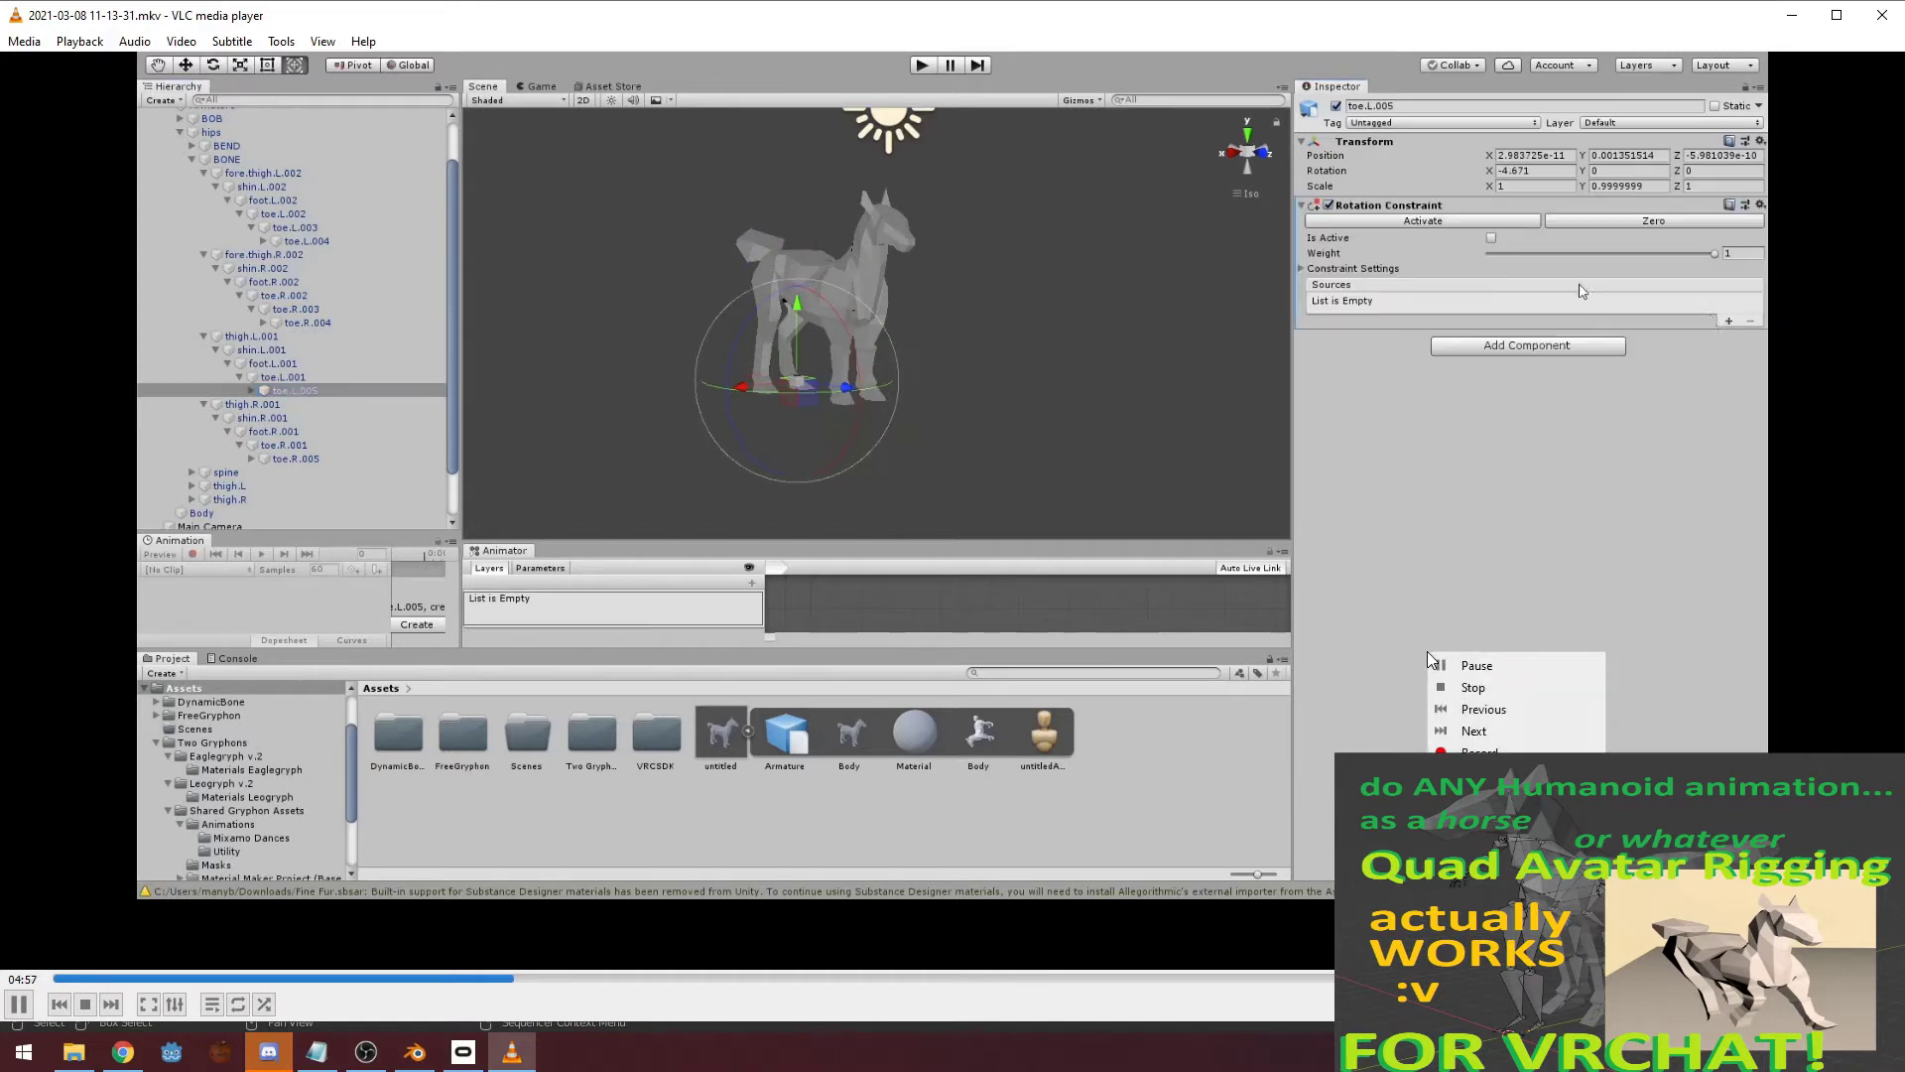
pyautogui.click(1419, 8)
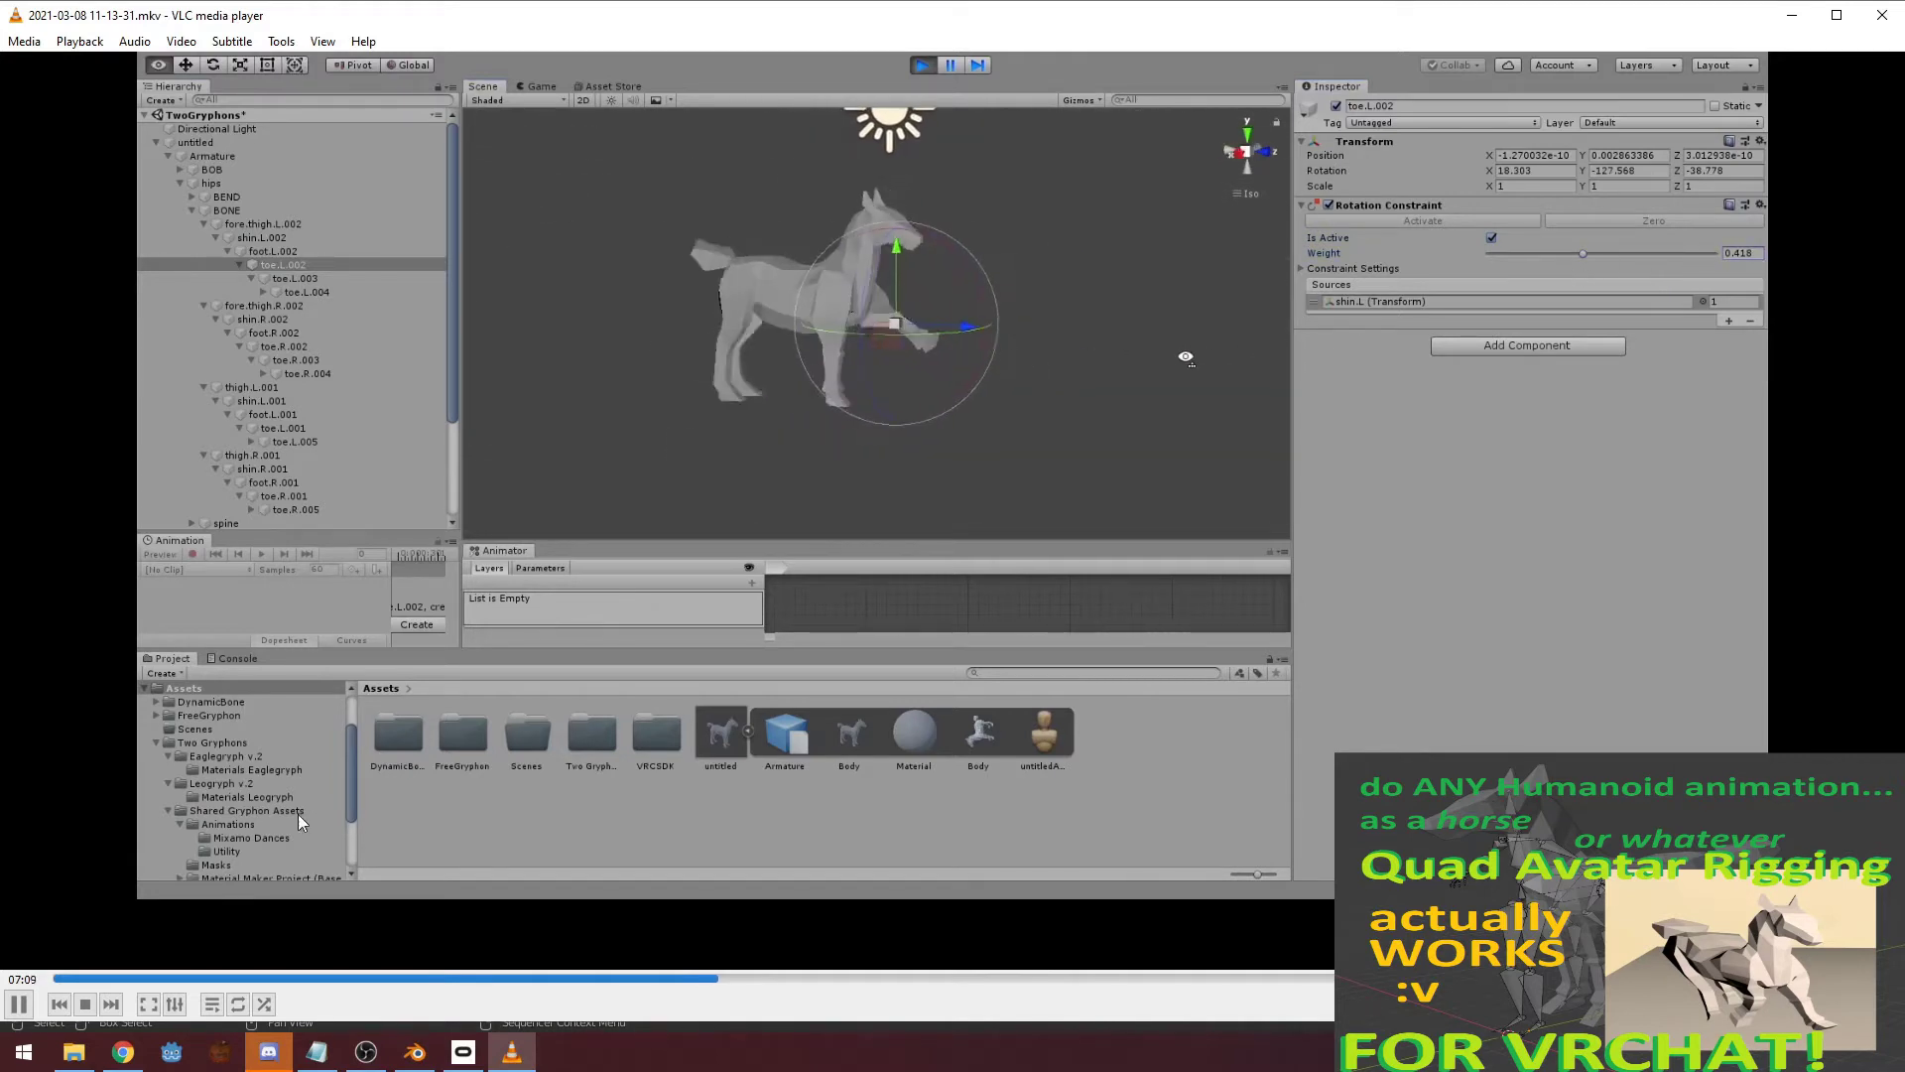
# - Pause, resume, then pause the tutorial again during the toe.L.003 constraint setup
pyautogui.click(17, 1006)
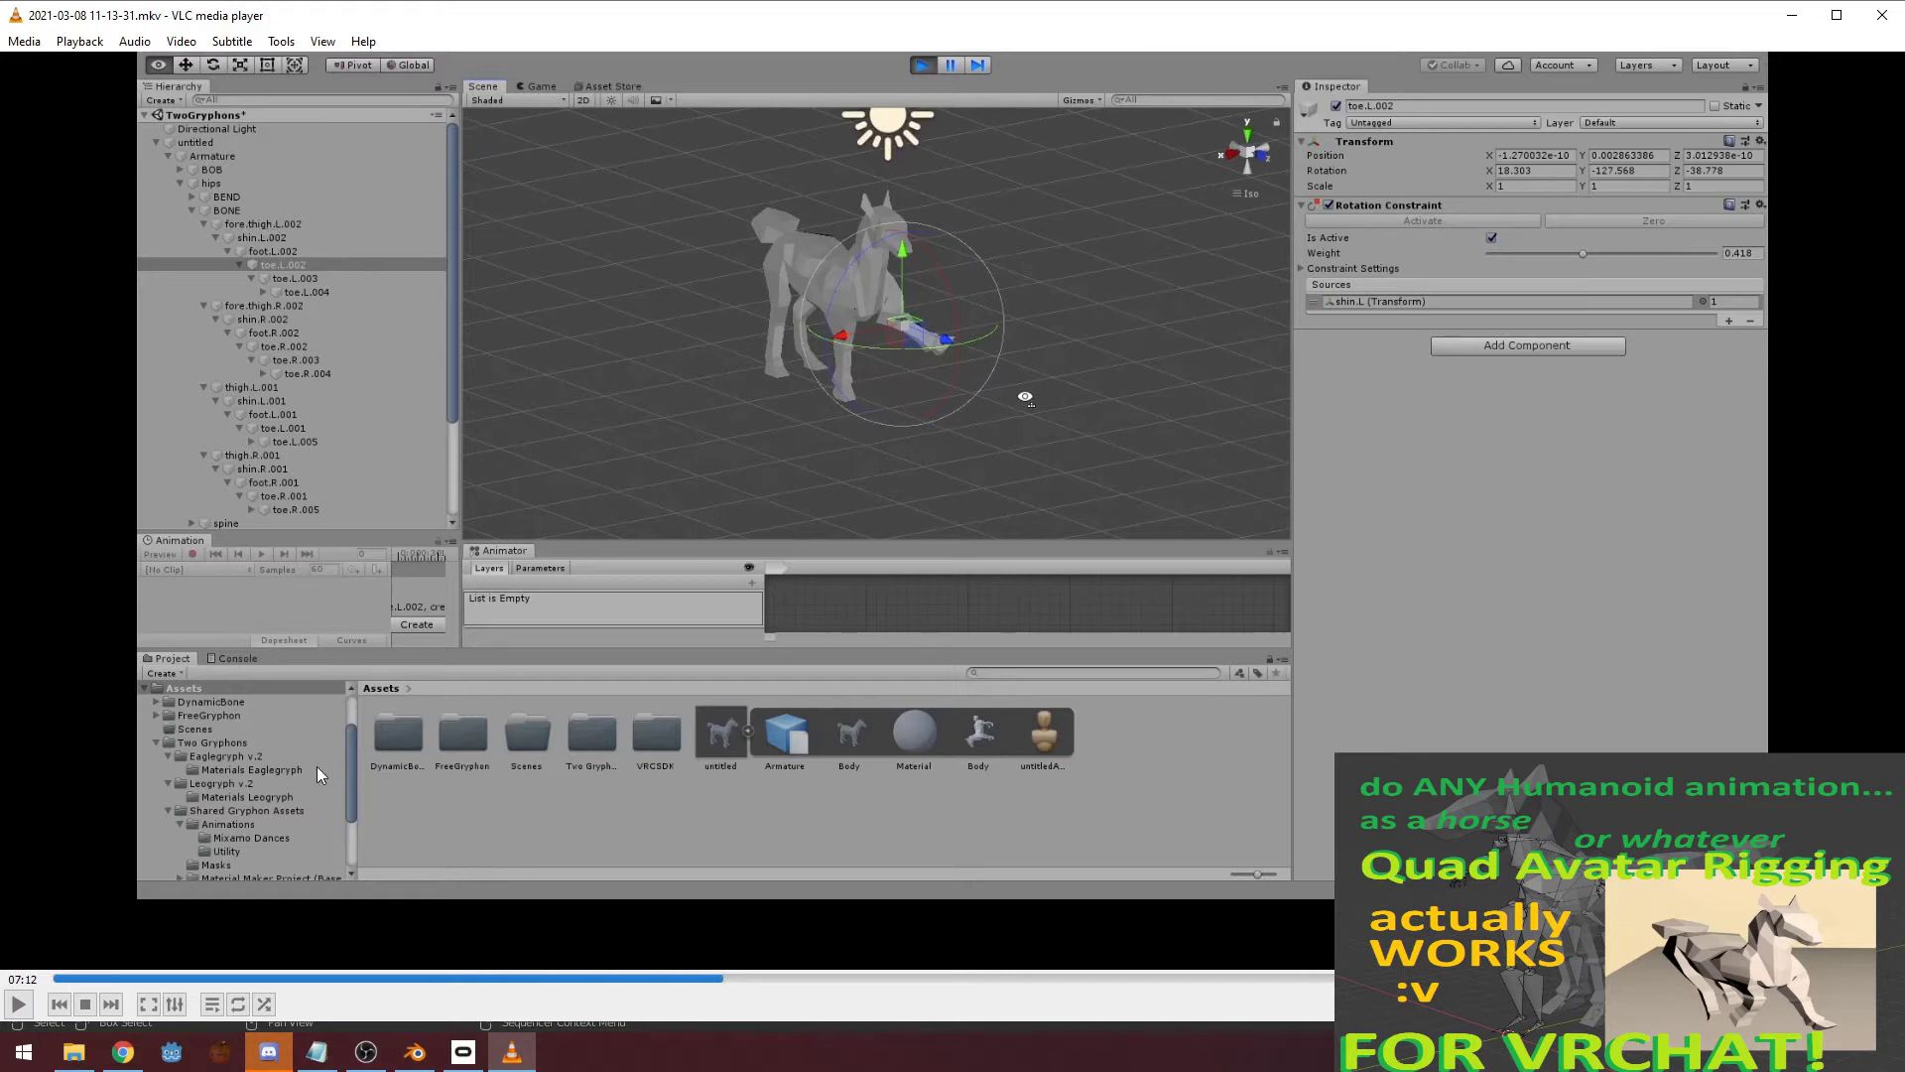
pyautogui.click(18, 1005)
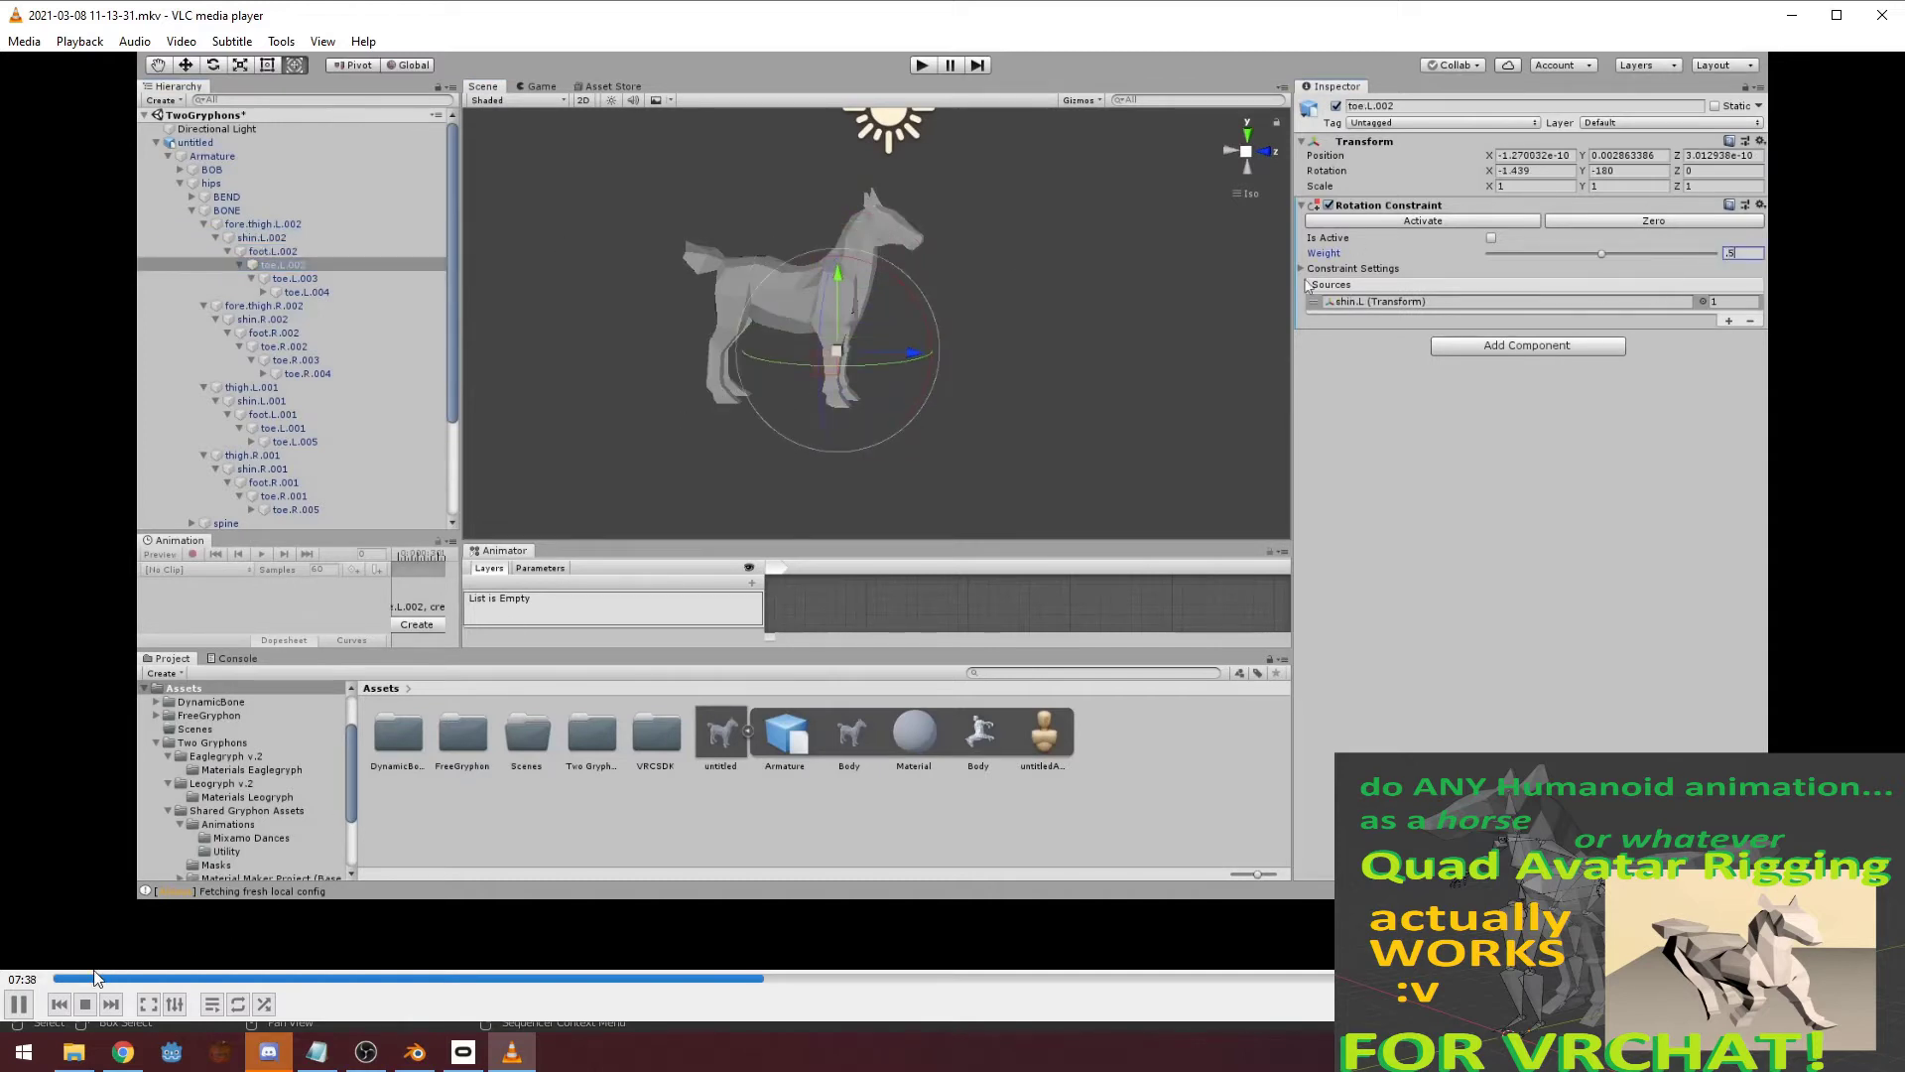
pyautogui.press('space')
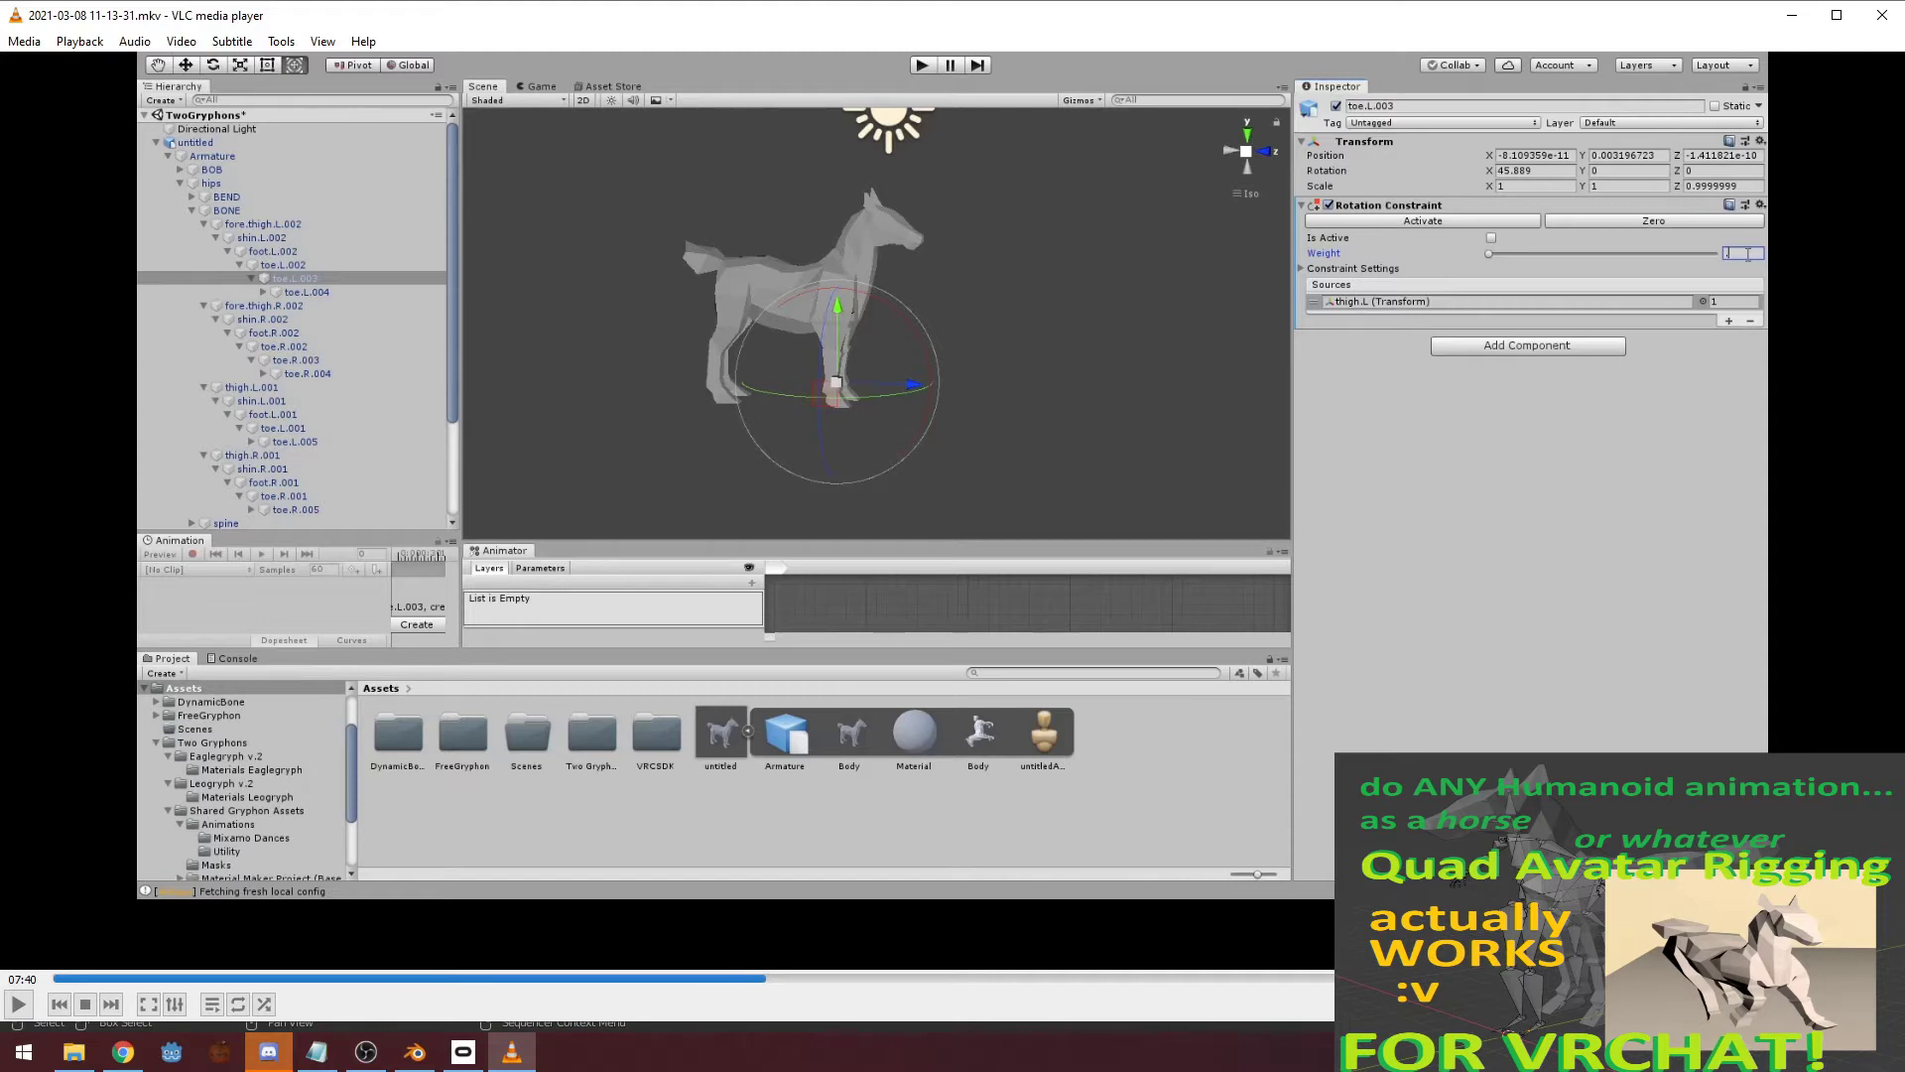
# - Set VLC playback speed to Normal Speed and resume the video
pyautogui.rightClick(388, 641)
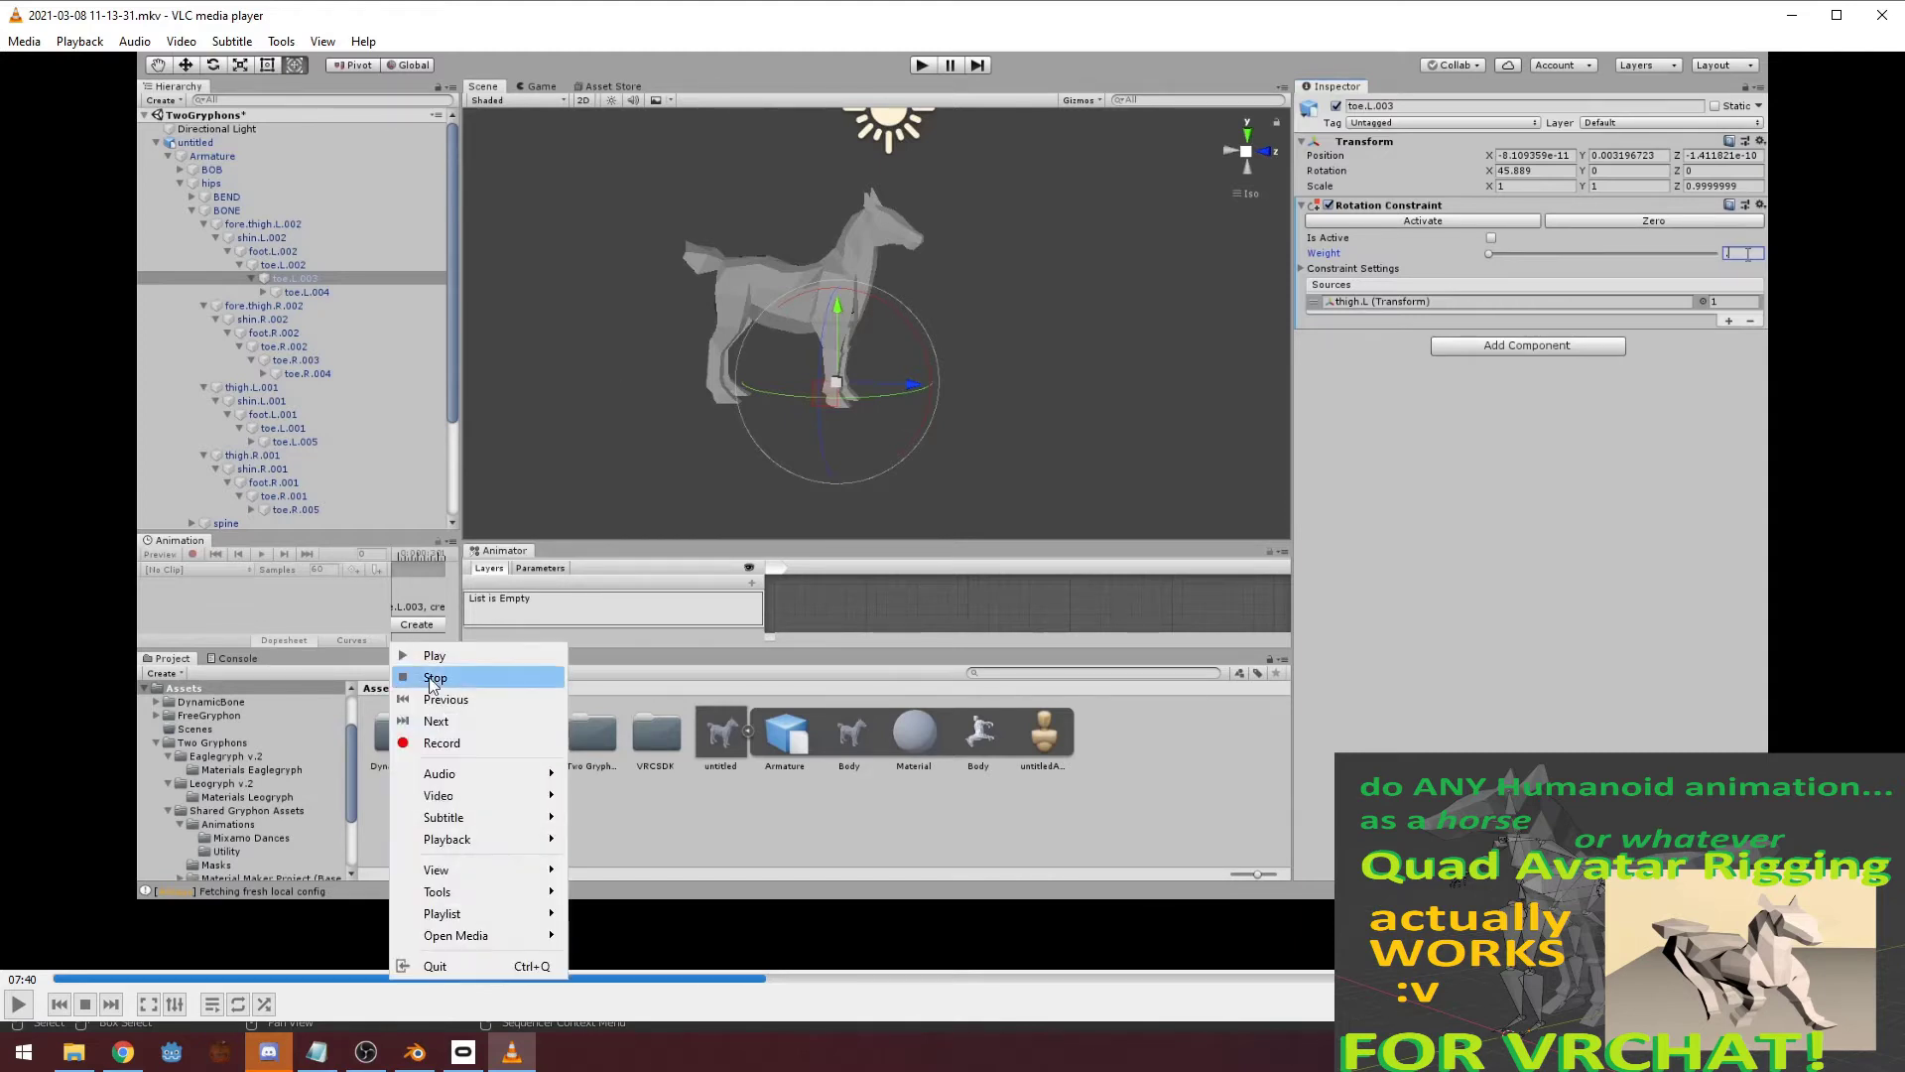
pyautogui.moveTo(517, 841)
pyautogui.moveTo(723, 860)
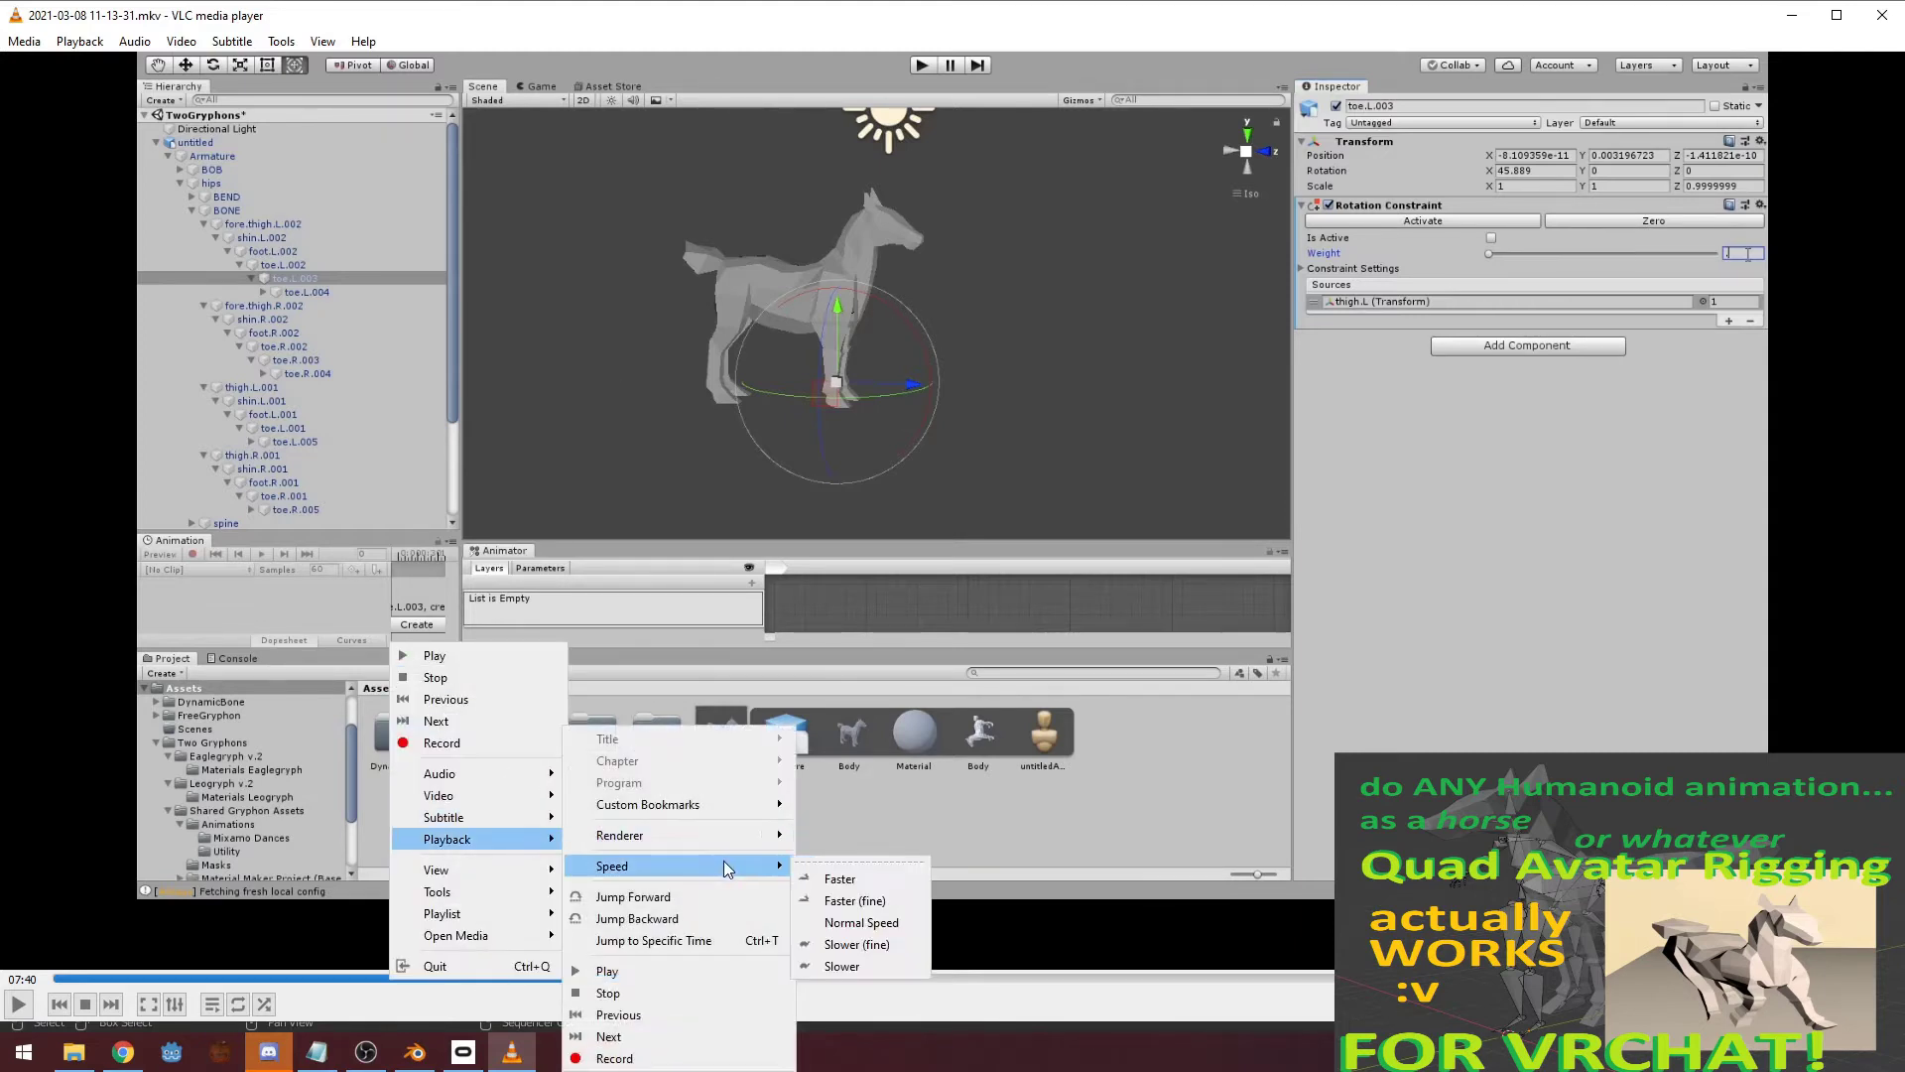
pyautogui.click(855, 922)
pyautogui.click(18, 1004)
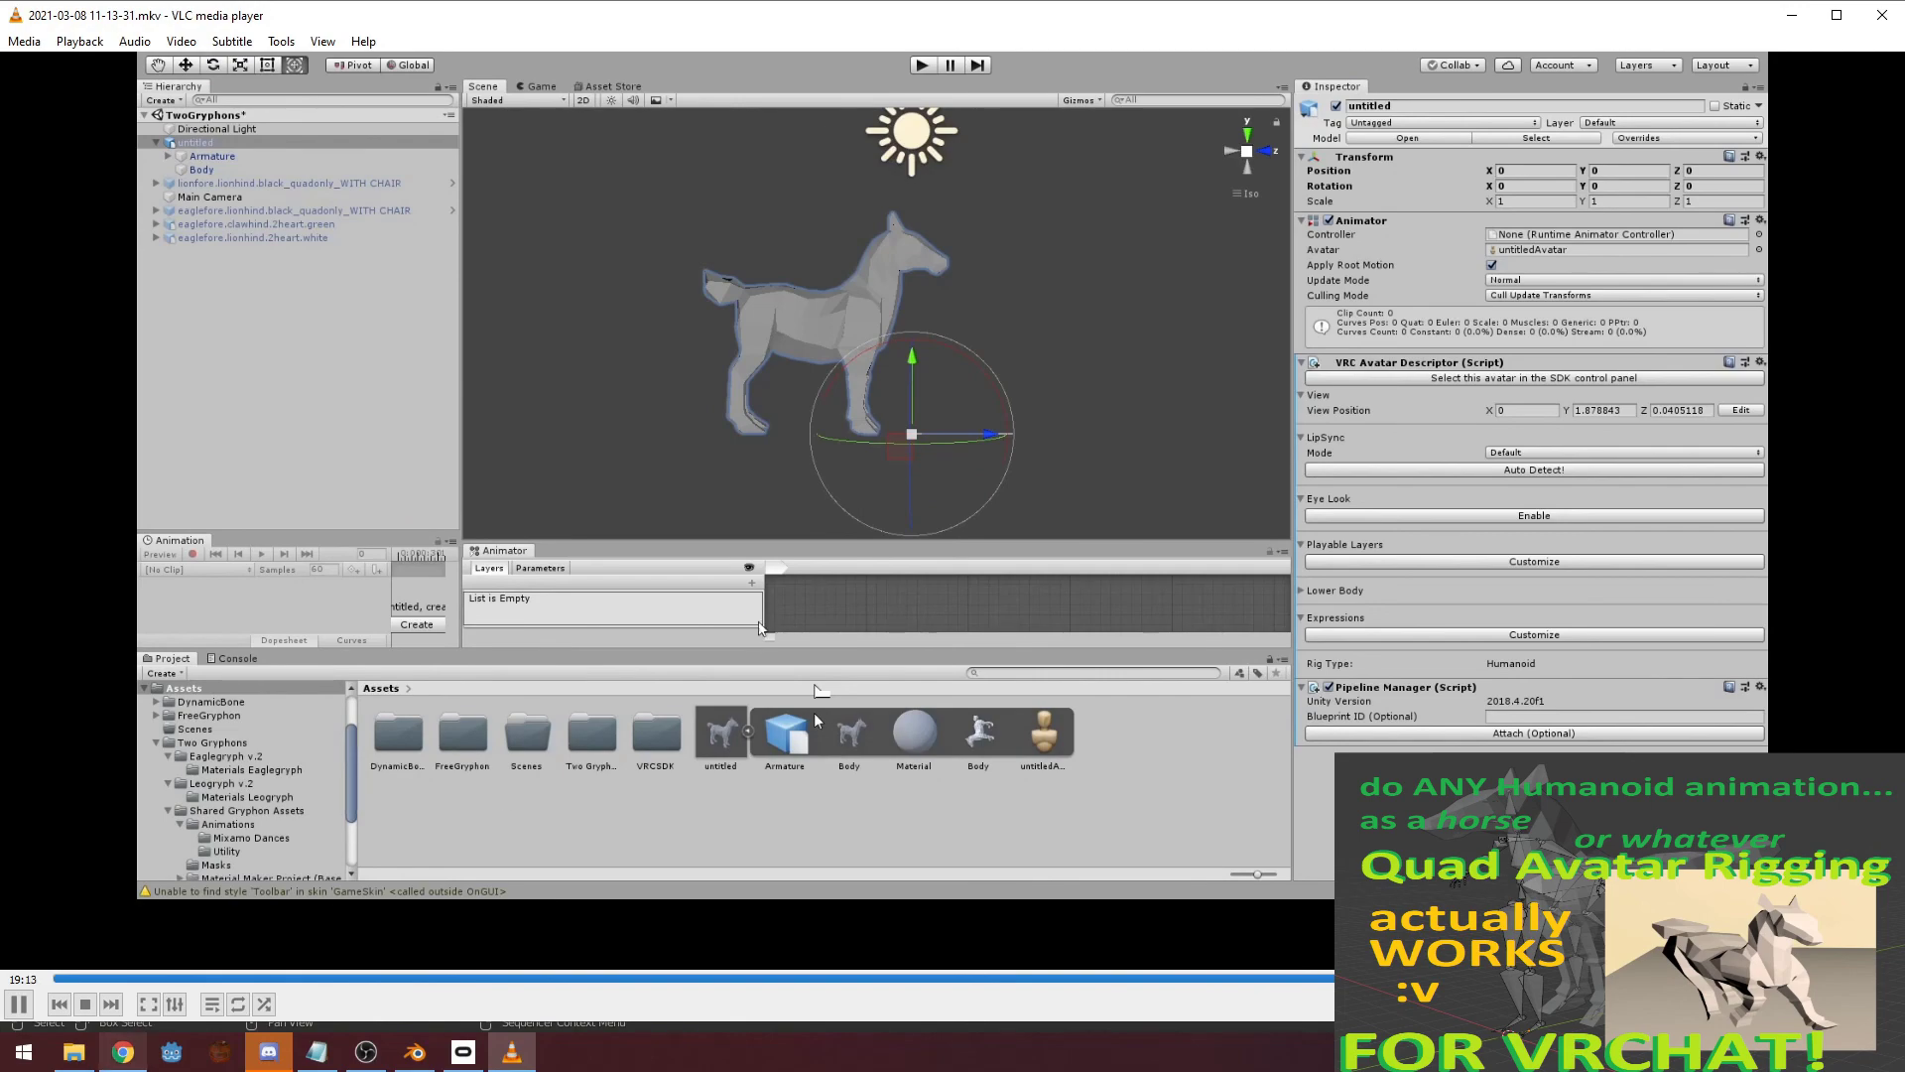
pyautogui.click(74, 1051)
pyautogui.doubleClick(777, 486)
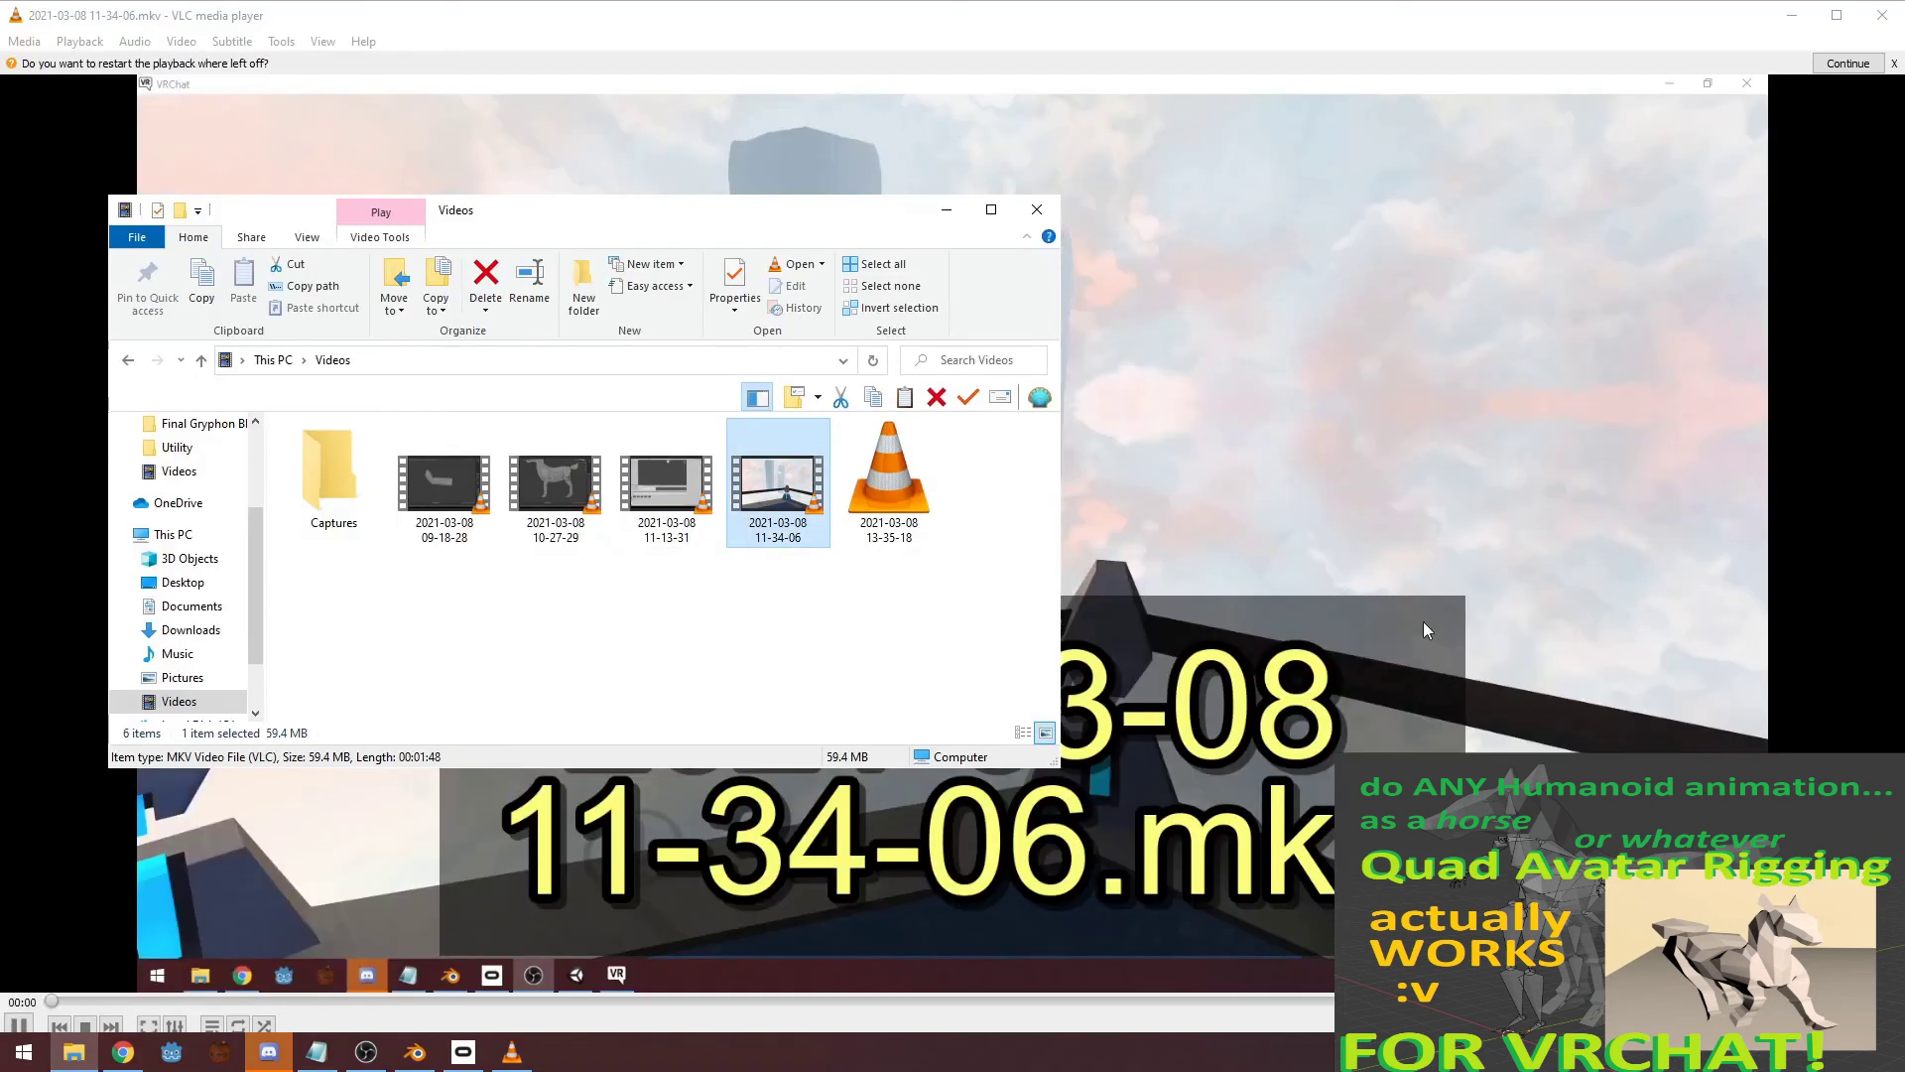
pyautogui.click(1507, 635)
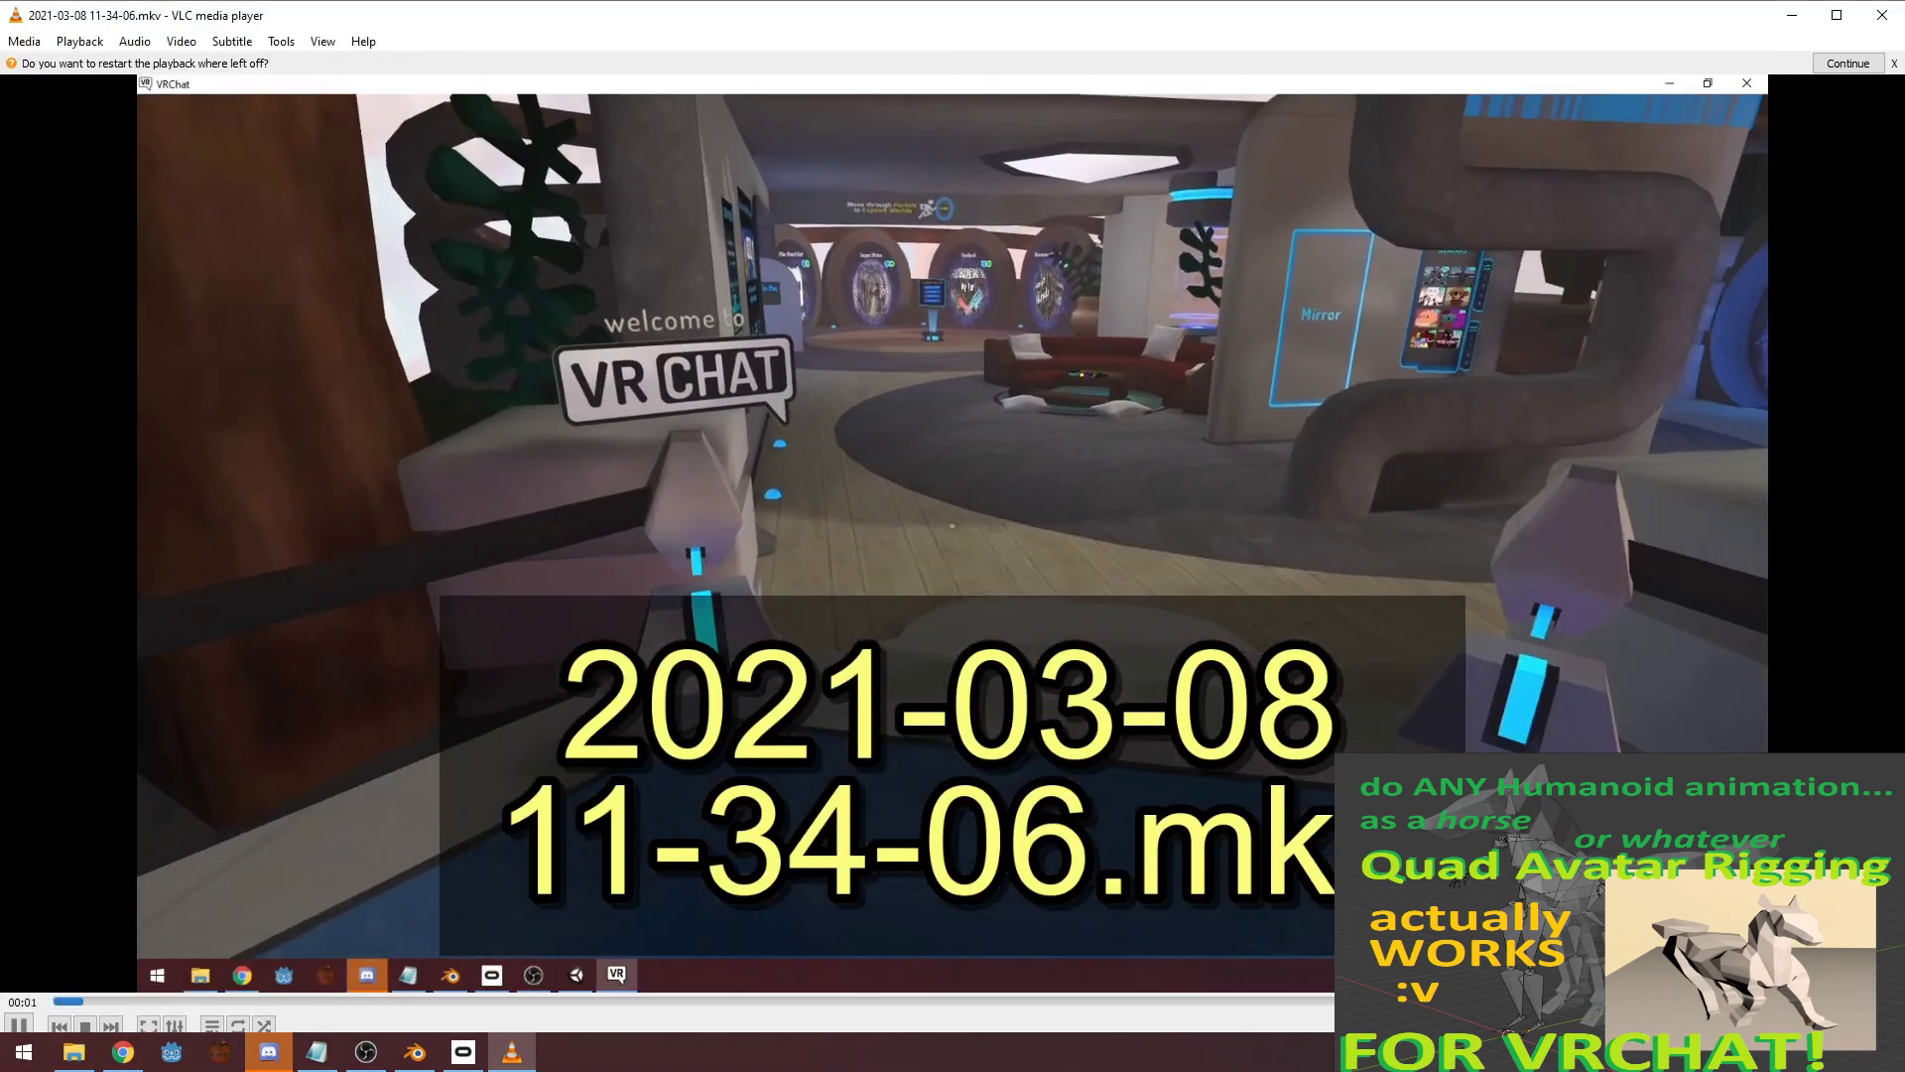